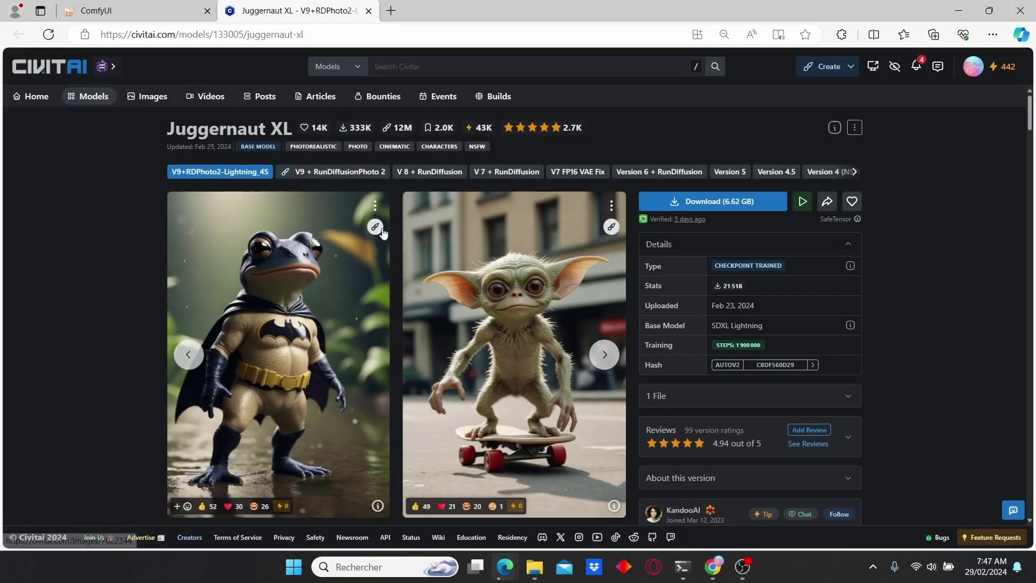
Switch to ComfyUI and examine the Image Generator group from the checkpoint loader through the prompts and KSampler to the image preview
{"action": "left_click", "coordinate": [156, 7]}
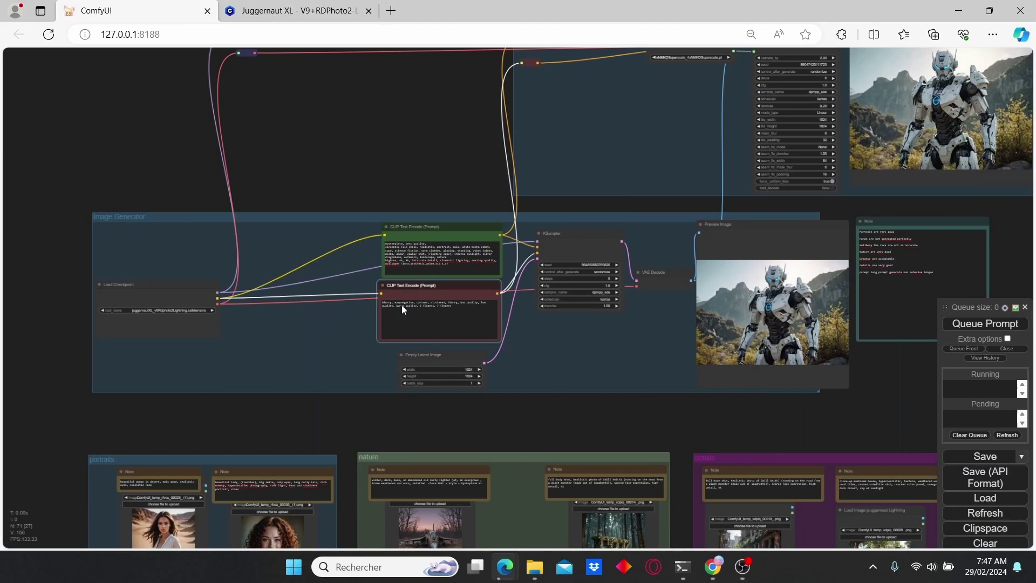
{"action": "scroll", "coordinate": [294, 362], "scroll_direction": "up", "scroll_amount": 3}
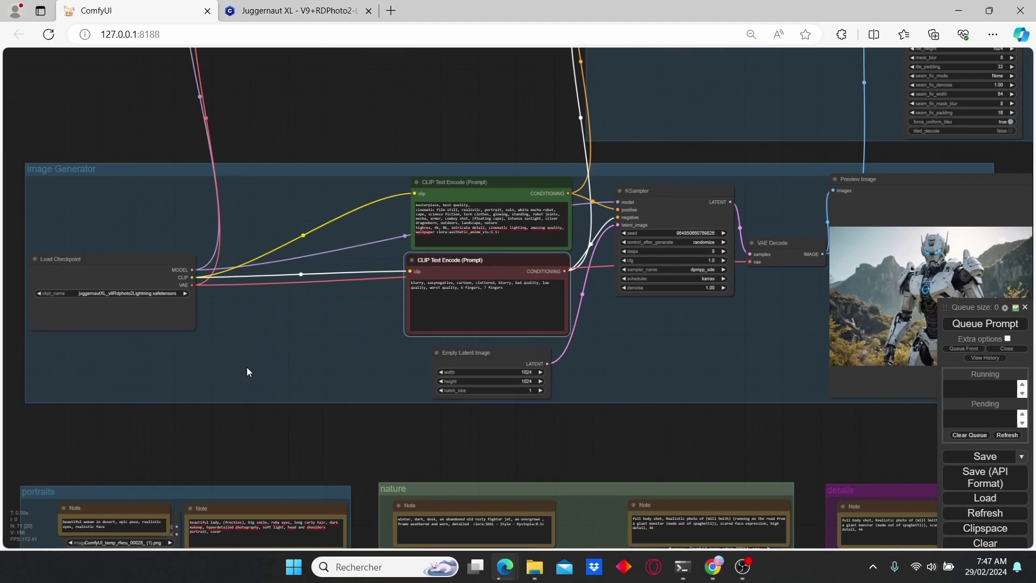
{"action": "left_click_drag", "start_coordinate": [247, 367], "coordinate": [405, 378]}
{"action": "scroll", "coordinate": [361, 368], "scroll_direction": "up", "scroll_amount": 5}
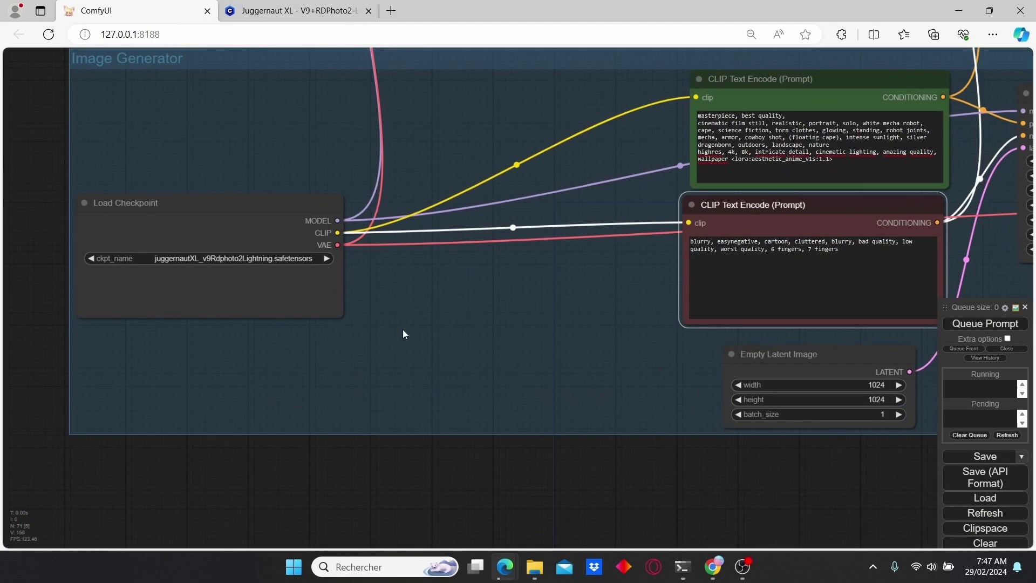
{"action": "scroll", "coordinate": [533, 331], "scroll_direction": "down", "scroll_amount": 2}
{"action": "left_click_drag", "start_coordinate": [534, 331], "coordinate": [259, 390]}
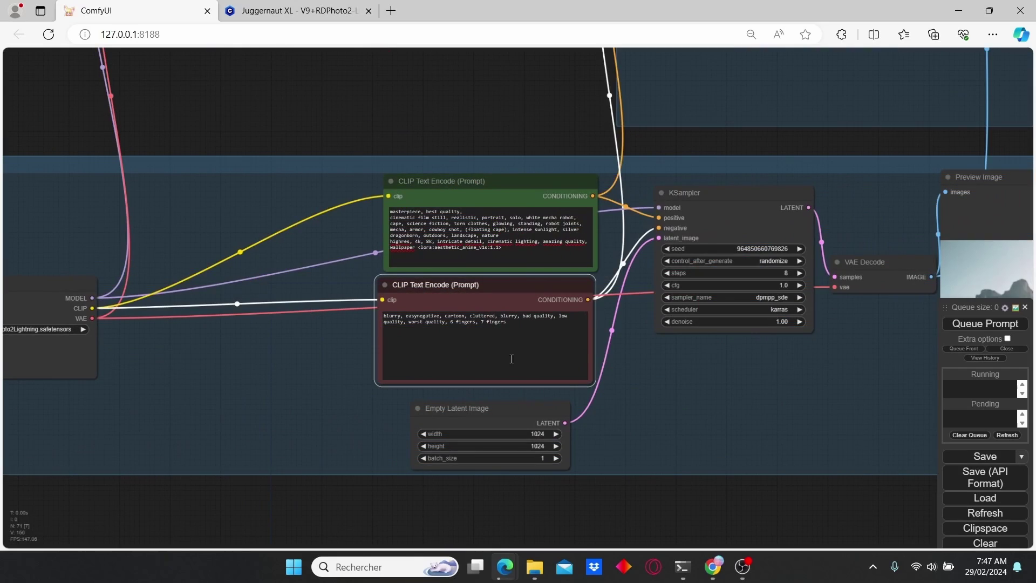
{"action": "left_click_drag", "start_coordinate": [697, 393], "coordinate": [477, 407]}
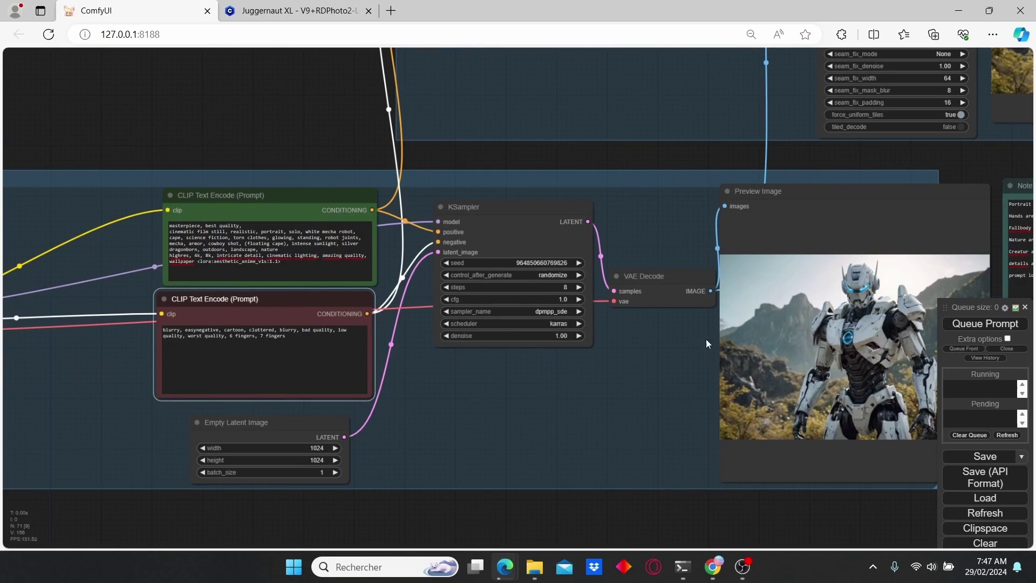
{"action": "left_click_drag", "start_coordinate": [615, 393], "coordinate": [638, 370]}
{"action": "scroll", "coordinate": [638, 374], "scroll_direction": "up", "scroll_amount": 1}
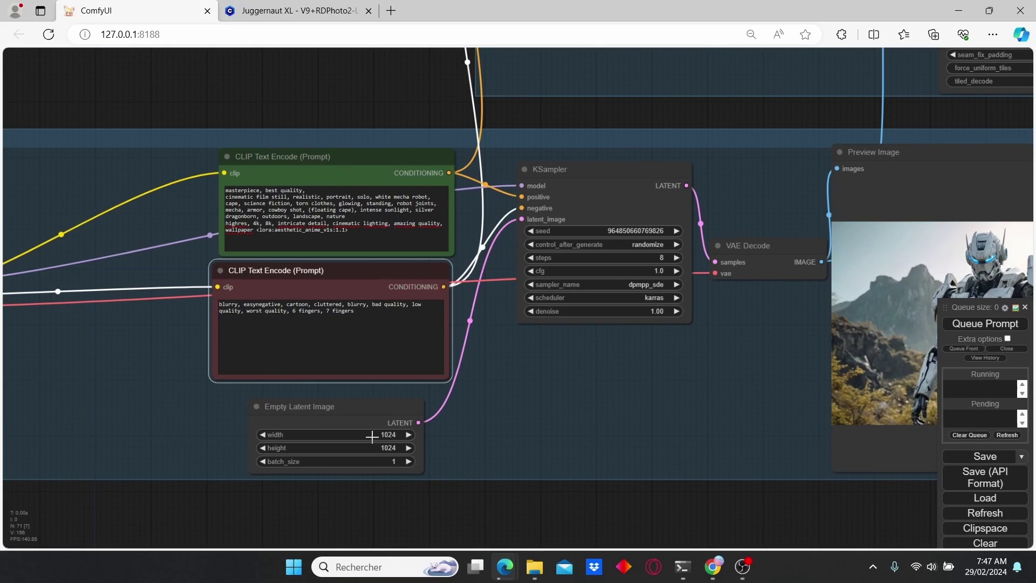
{"action": "left_click_drag", "start_coordinate": [603, 369], "coordinate": [490, 402]}
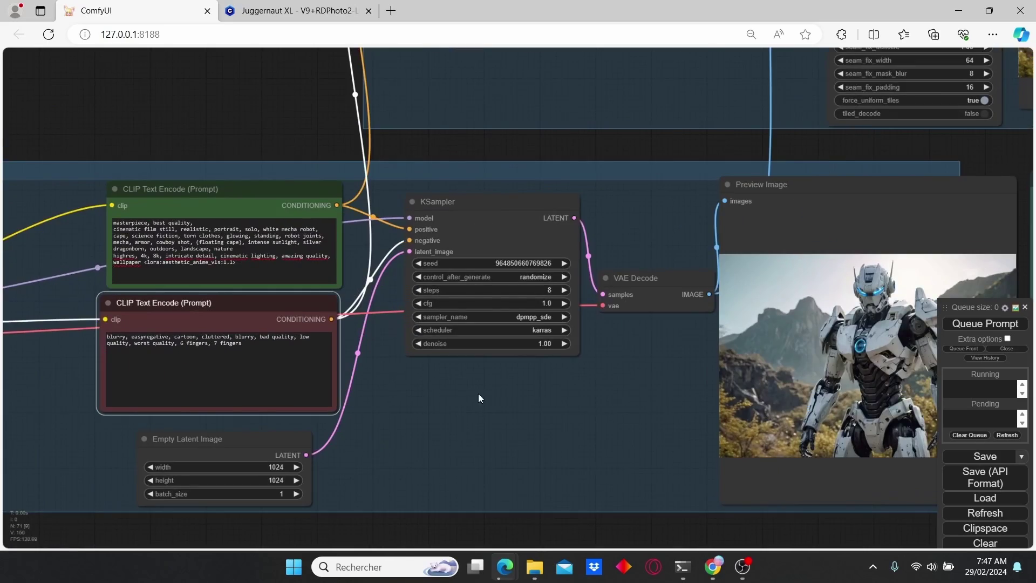
Compare Civitai's recommended settings for the Juggernaut XL Lightning version with the KSampler settings in the ComfyUI workflow
{"action": "left_click", "coordinate": [264, 5]}
{"action": "scroll", "coordinate": [284, 289], "scroll_direction": "down", "scroll_amount": 10}
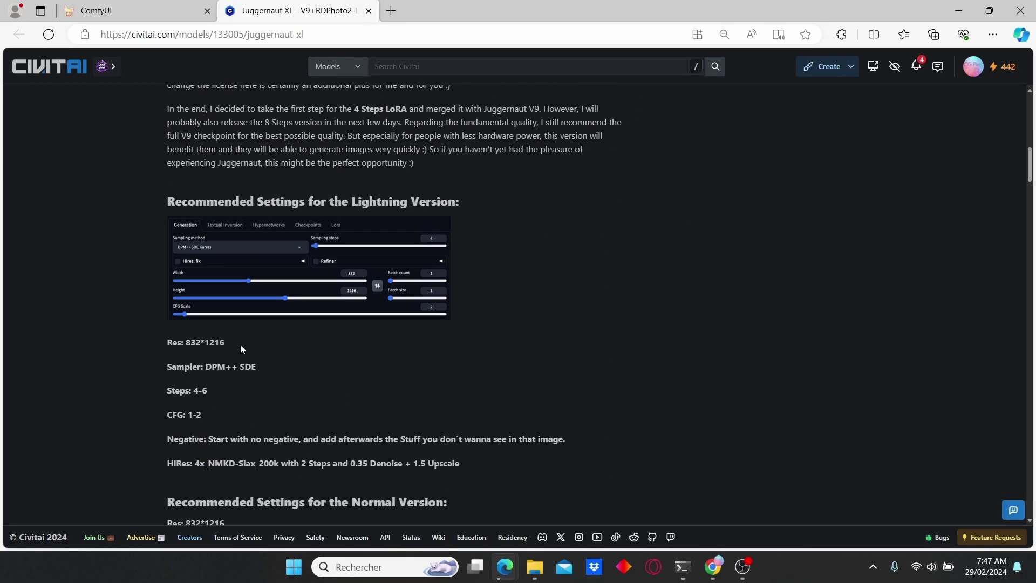
{"action": "key", "text": "ctrl+Tab"}
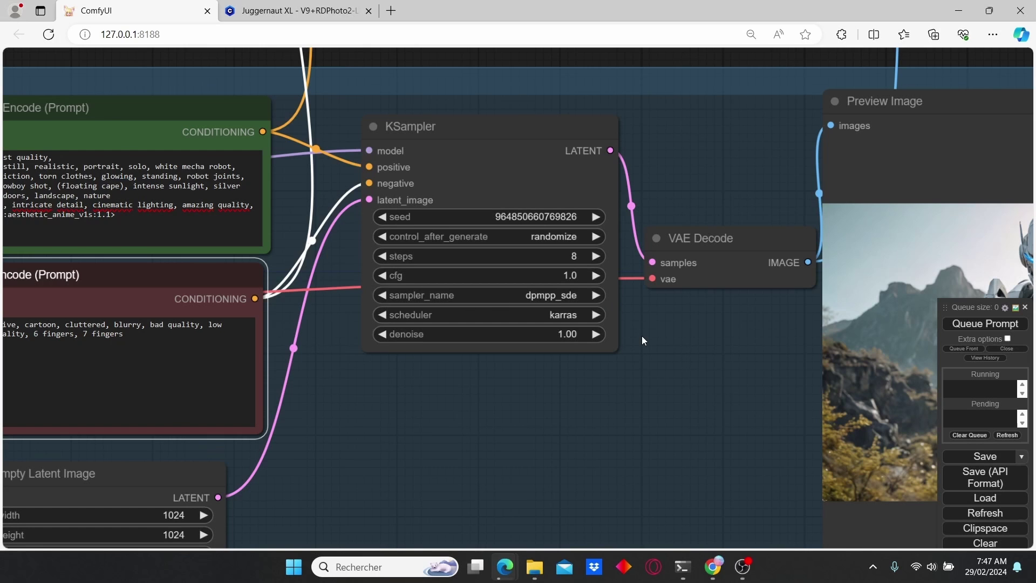
{"action": "scroll", "coordinate": [642, 336], "scroll_direction": "up", "scroll_amount": 1}
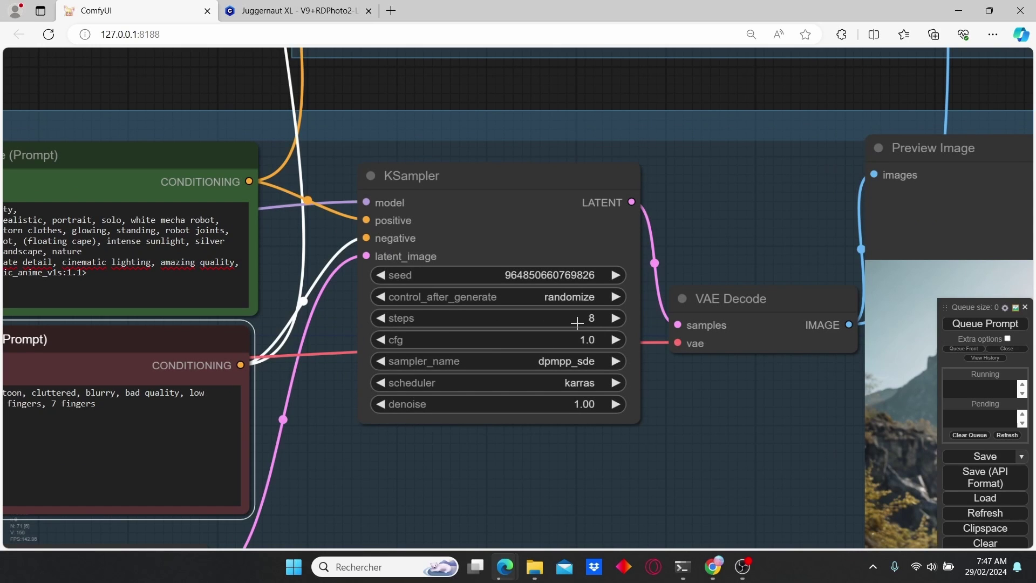
{"action": "scroll", "coordinate": [668, 388], "scroll_direction": "down", "scroll_amount": 3}
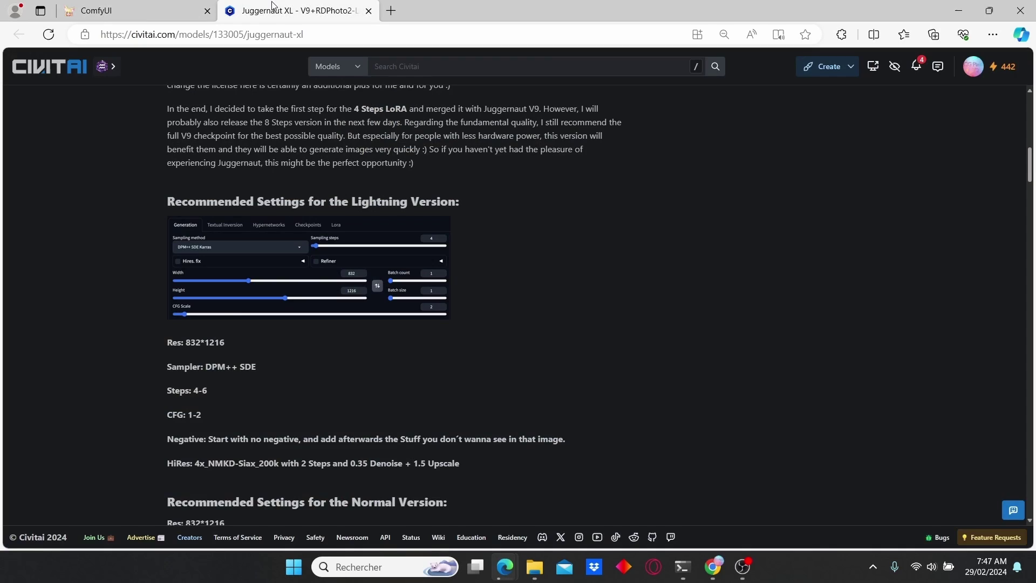
{"action": "left_click", "coordinate": [296, 10]}
Return to ComfyUI and inspect the Upscaler group's upscale model, Ultimate SD Upscale settings and preview image
{"action": "left_click", "coordinate": [100, 11]}
{"action": "scroll", "coordinate": [624, 171], "scroll_direction": "down", "scroll_amount": 2}
{"action": "left_click_drag", "start_coordinate": [624, 170], "coordinate": [438, 437]}
{"action": "scroll", "coordinate": [516, 296], "scroll_direction": "up", "scroll_amount": 3}
{"action": "left_click_drag", "start_coordinate": [527, 304], "coordinate": [389, 293]}
{"action": "left_click_drag", "start_coordinate": [616, 131], "coordinate": [492, 123]}
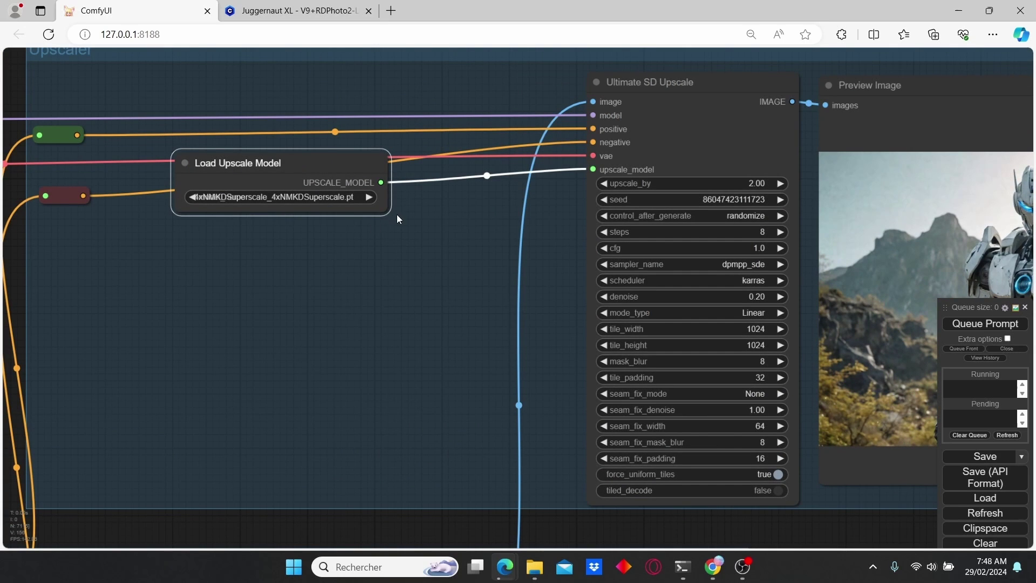
{"action": "left_click_drag", "start_coordinate": [573, 255], "coordinate": [465, 254]}
{"action": "left_click_drag", "start_coordinate": [431, 318], "coordinate": [330, 296]}
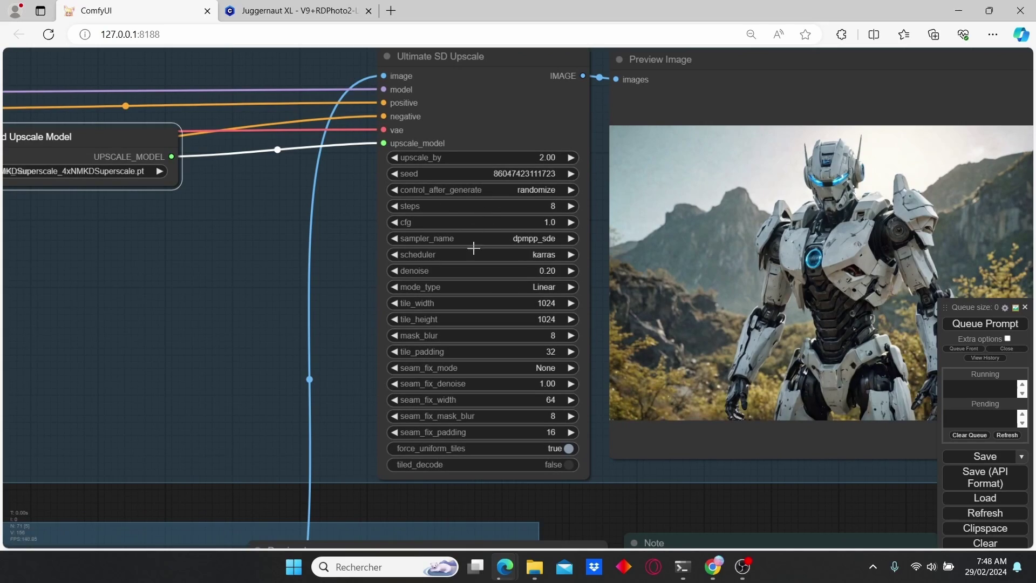
Read the note beside the Image Generator preview that rates the model's results by subject
{"action": "left_click_drag", "start_coordinate": [373, 484], "coordinate": [446, 123]}
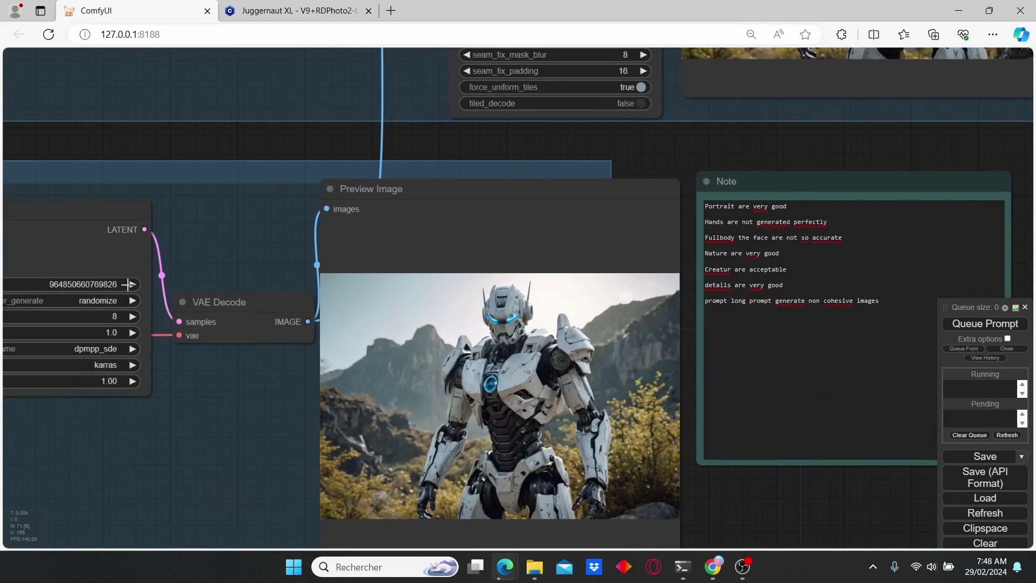
{"action": "left_click_drag", "start_coordinate": [206, 193], "coordinate": [421, 196]}
{"action": "left_click_drag", "start_coordinate": [721, 167], "coordinate": [534, 450]}
Survey the sample images and prompt notes in the portraits, nature and details groups
{"action": "left_click_drag", "start_coordinate": [464, 149], "coordinate": [438, 159]}
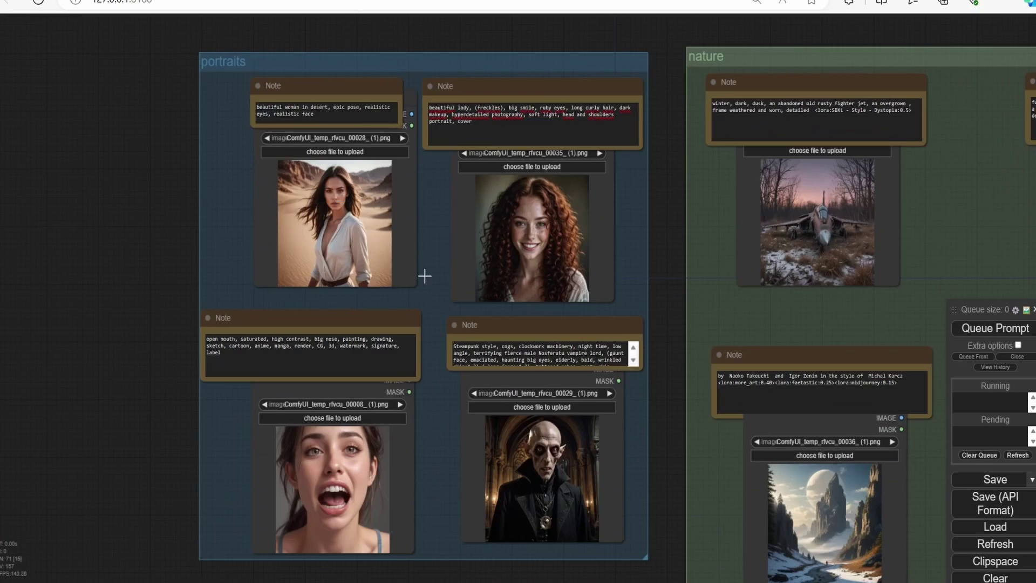
{"action": "scroll", "coordinate": [257, 88], "scroll_direction": "down", "scroll_amount": 3}
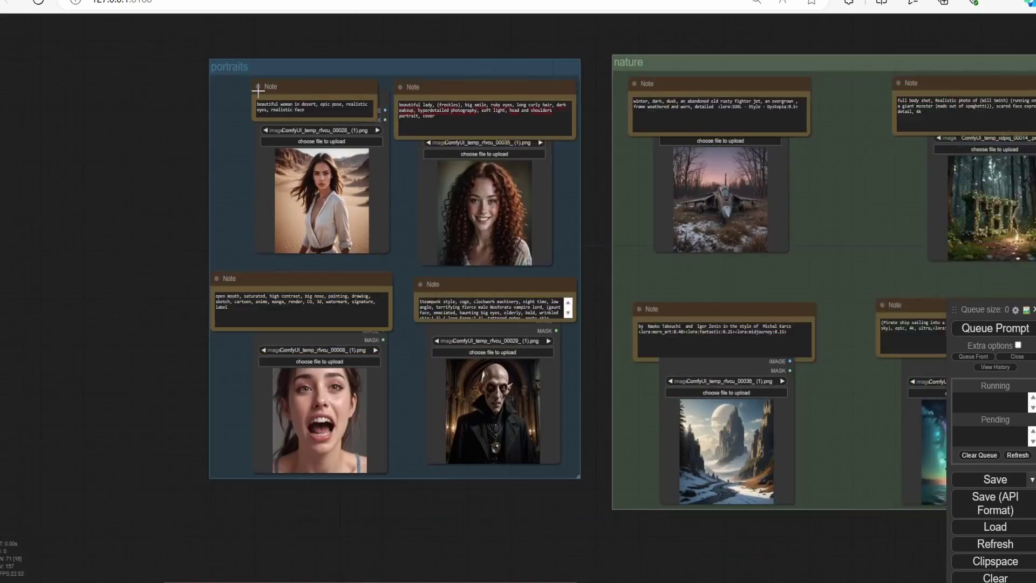
{"action": "scroll", "coordinate": [256, 87], "scroll_direction": "up", "scroll_amount": 3}
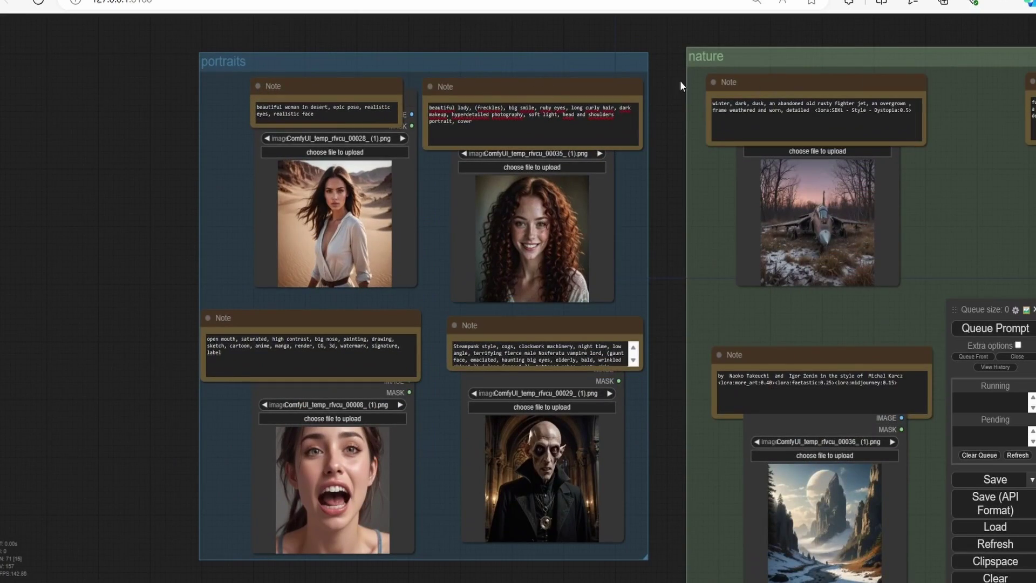
{"action": "left_click_drag", "start_coordinate": [680, 81], "coordinate": [310, 90]}
{"action": "scroll", "coordinate": [793, 283], "scroll_direction": "down", "scroll_amount": 2}
{"action": "left_click_drag", "start_coordinate": [776, 280], "coordinate": [280, 274]}
{"action": "scroll", "coordinate": [534, 351], "scroll_direction": "up", "scroll_amount": 3}
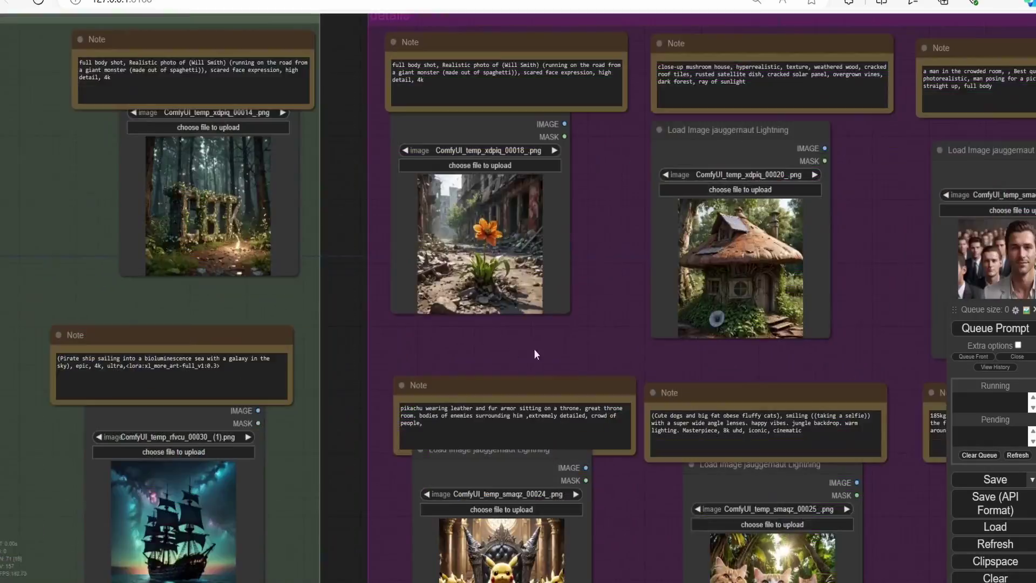
{"action": "left_click_drag", "start_coordinate": [657, 345], "coordinate": [41, 236]}
{"action": "scroll", "coordinate": [346, 245], "scroll_direction": "down", "scroll_amount": 3}
Survey the sample images and prompt notes in the hands, creature, Abstract and fullbody groups
{"action": "left_click_drag", "start_coordinate": [285, 539], "coordinate": [497, 132]}
{"action": "scroll", "coordinate": [498, 132], "scroll_direction": "up", "scroll_amount": 2}
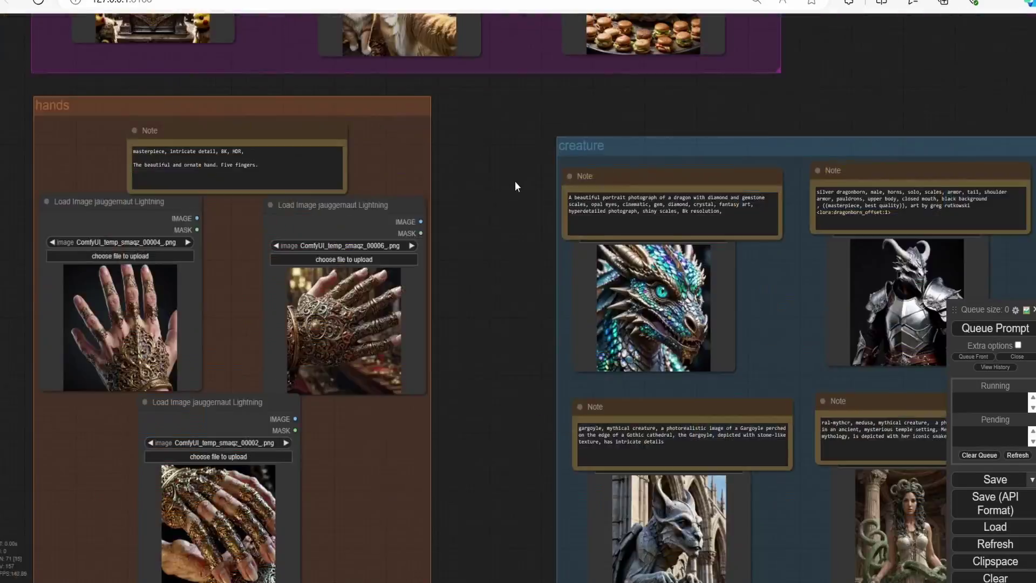
{"action": "left_click_drag", "start_coordinate": [515, 180], "coordinate": [648, 154]}
{"action": "scroll", "coordinate": [108, 147], "scroll_direction": "up", "scroll_amount": 1}
{"action": "scroll", "coordinate": [107, 147], "scroll_direction": "down", "scroll_amount": 1}
{"action": "left_click_drag", "start_coordinate": [108, 147], "coordinate": [315, 151]}
{"action": "scroll", "coordinate": [315, 151], "scroll_direction": "down", "scroll_amount": 1}
{"action": "left_click_drag", "start_coordinate": [109, 117], "coordinate": [451, 132]}
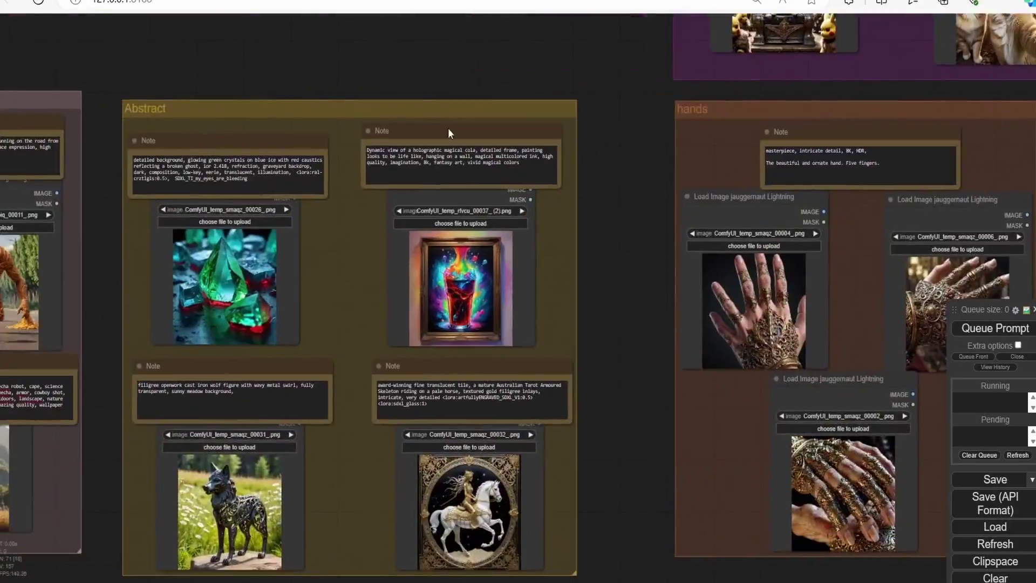
{"action": "left_click_drag", "start_coordinate": [127, 69], "coordinate": [339, 62]}
{"action": "left_click_drag", "start_coordinate": [67, 68], "coordinate": [444, 105]}
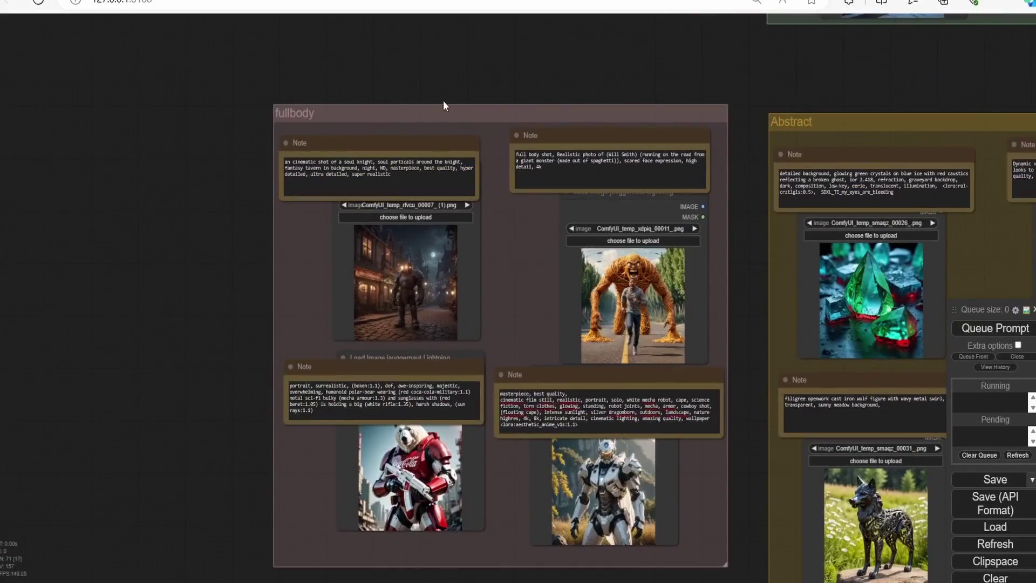
{"action": "scroll", "coordinate": [620, 119], "scroll_direction": "down", "scroll_amount": 3}
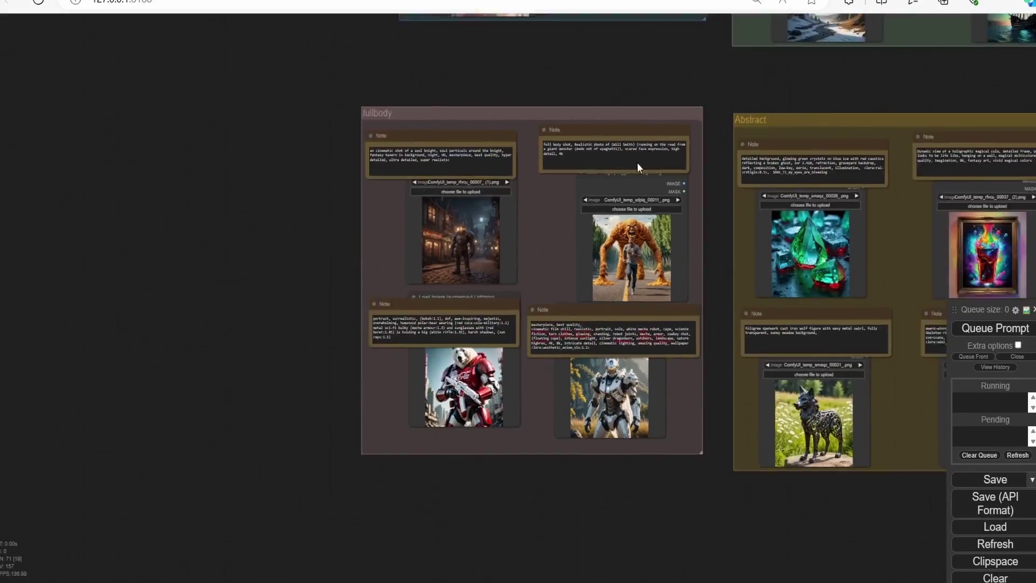
Return to the portraits group and examine its four sample portraits and their prompt notes up close
{"action": "left_click_drag", "start_coordinate": [646, 70], "coordinate": [603, 440]}
{"action": "scroll", "coordinate": [704, 182], "scroll_direction": "up", "scroll_amount": 3}
{"action": "left_click_drag", "start_coordinate": [677, 175], "coordinate": [770, 262]}
{"action": "scroll", "coordinate": [727, 273], "scroll_direction": "up", "scroll_amount": 2}
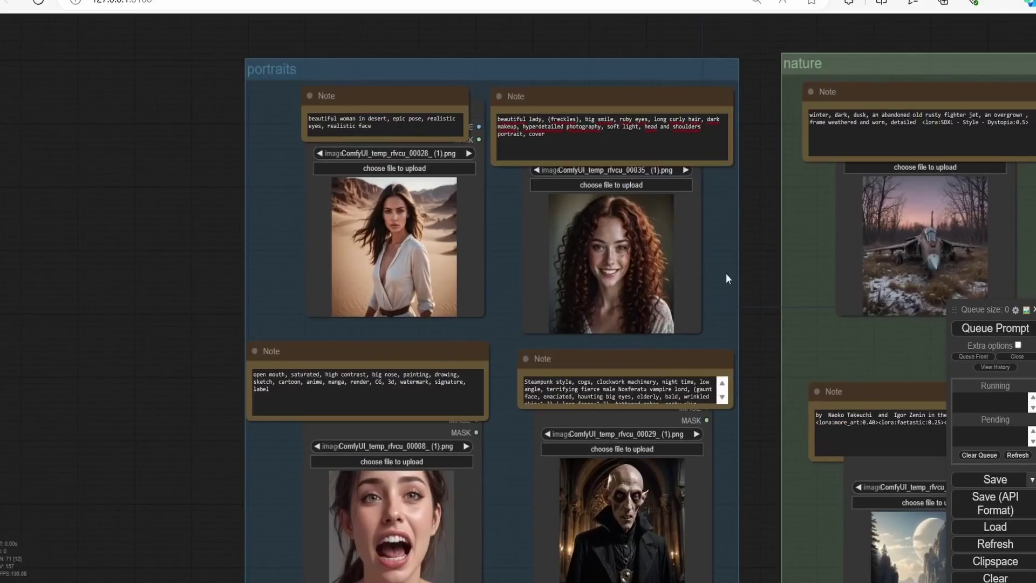
{"action": "left_click_drag", "start_coordinate": [725, 300], "coordinate": [718, 234]}
{"action": "scroll", "coordinate": [580, 259], "scroll_direction": "up", "scroll_amount": 2}
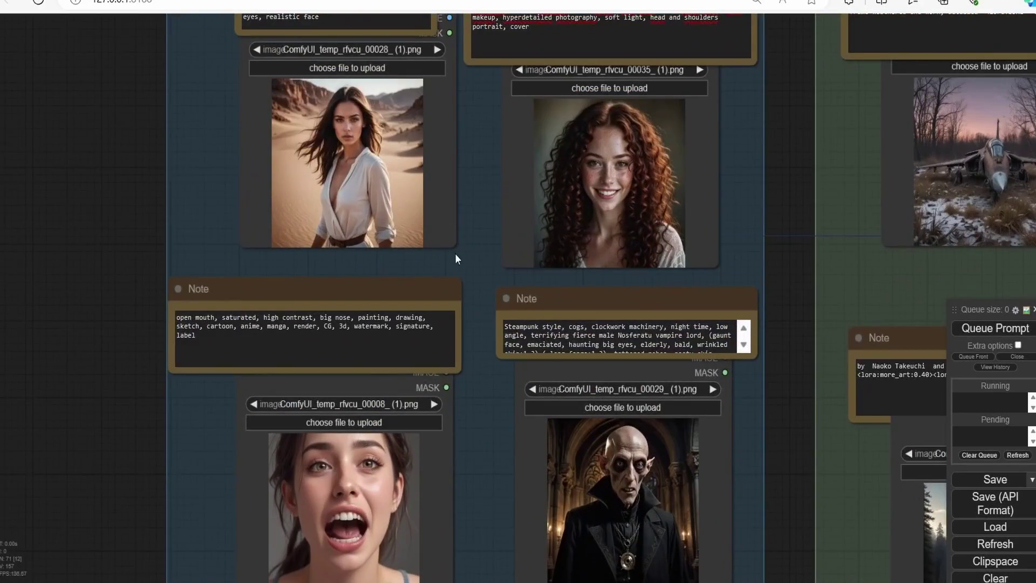
{"action": "scroll", "coordinate": [462, 278], "scroll_direction": "down", "scroll_amount": 1}
{"action": "scroll", "coordinate": [450, 253], "scroll_direction": "up", "scroll_amount": 1}
{"action": "left_click_drag", "start_coordinate": [450, 253], "coordinate": [436, 211]}
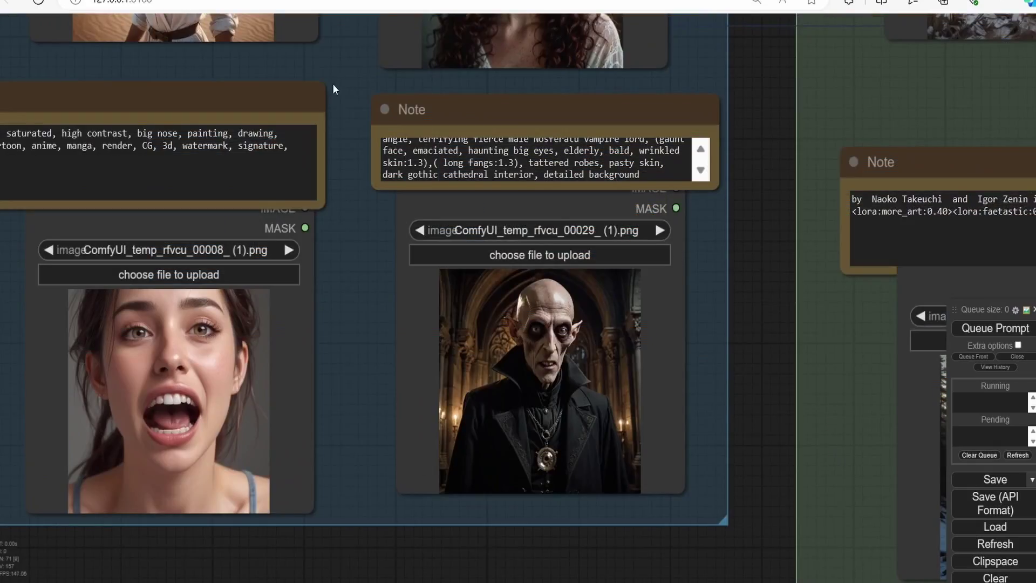
{"action": "left_click_drag", "start_coordinate": [332, 80], "coordinate": [368, 400]}
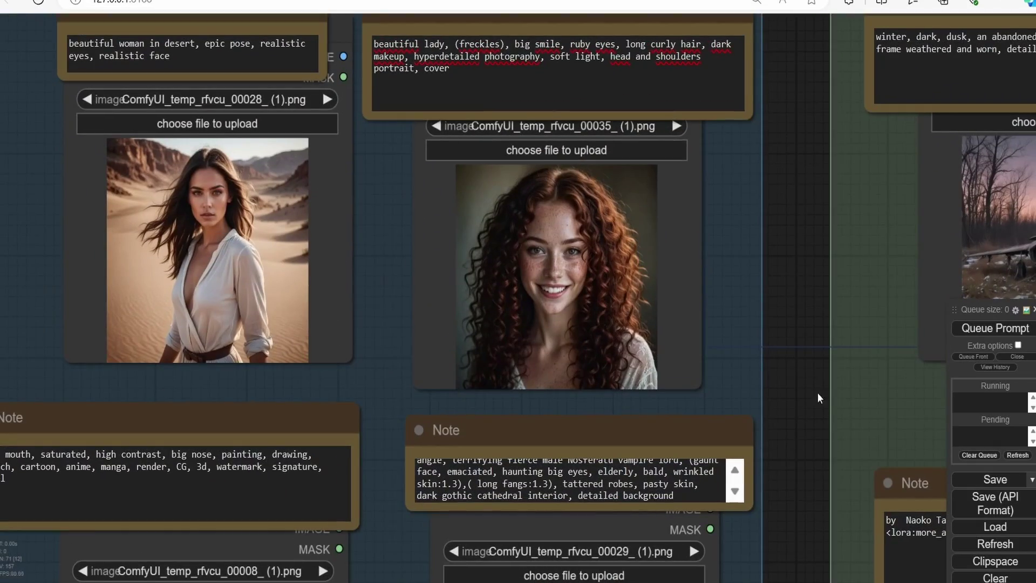
{"action": "left_click_drag", "start_coordinate": [826, 392], "coordinate": [803, 352]}
{"action": "scroll", "coordinate": [766, 303], "scroll_direction": "down", "scroll_amount": 2}
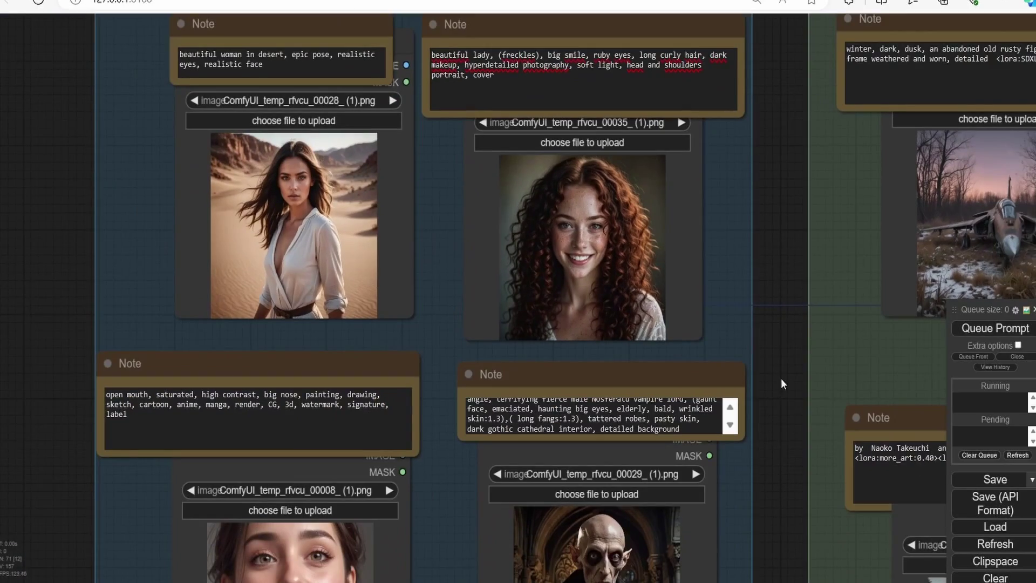
{"action": "left_click_drag", "start_coordinate": [784, 423], "coordinate": [769, 230]}
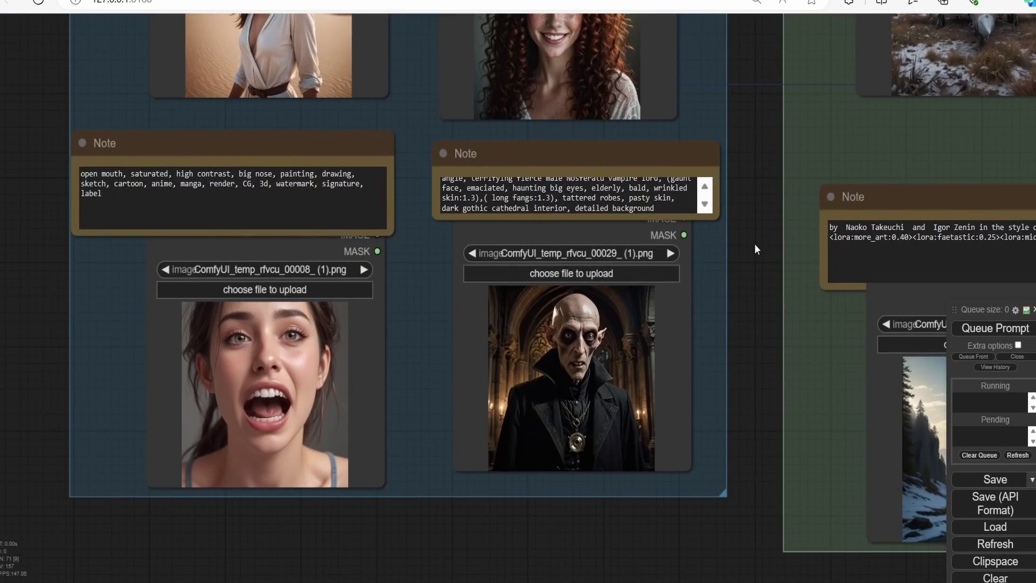
{"action": "scroll", "coordinate": [750, 353], "scroll_direction": "up", "scroll_amount": 2}
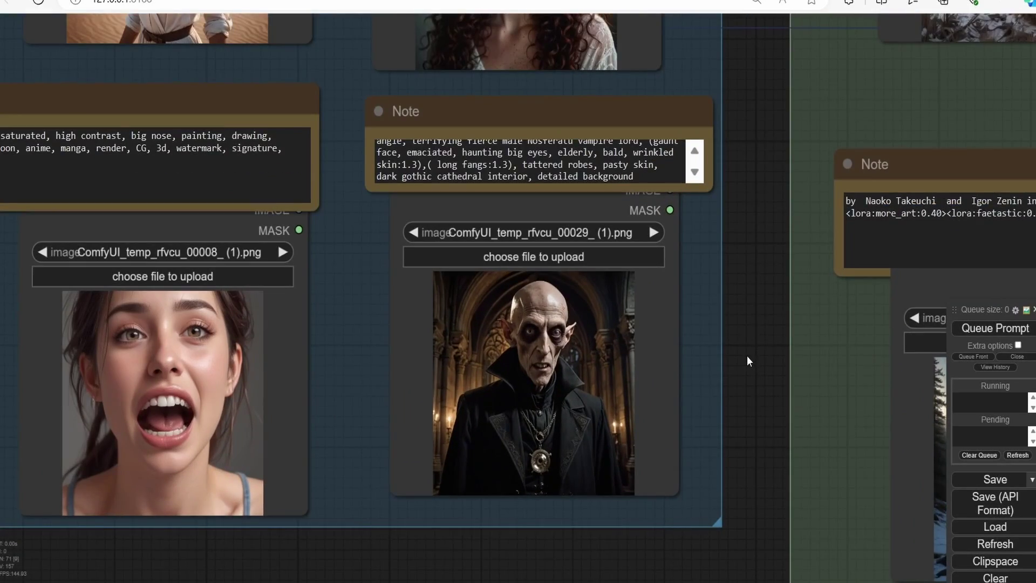
Examine the nature group's sample images, including the rusty fighter jet and the overgrown letters in the forest
{"action": "scroll", "coordinate": [748, 358], "scroll_direction": "down", "scroll_amount": 3}
{"action": "left_click_drag", "start_coordinate": [818, 50], "coordinate": [271, 361]}
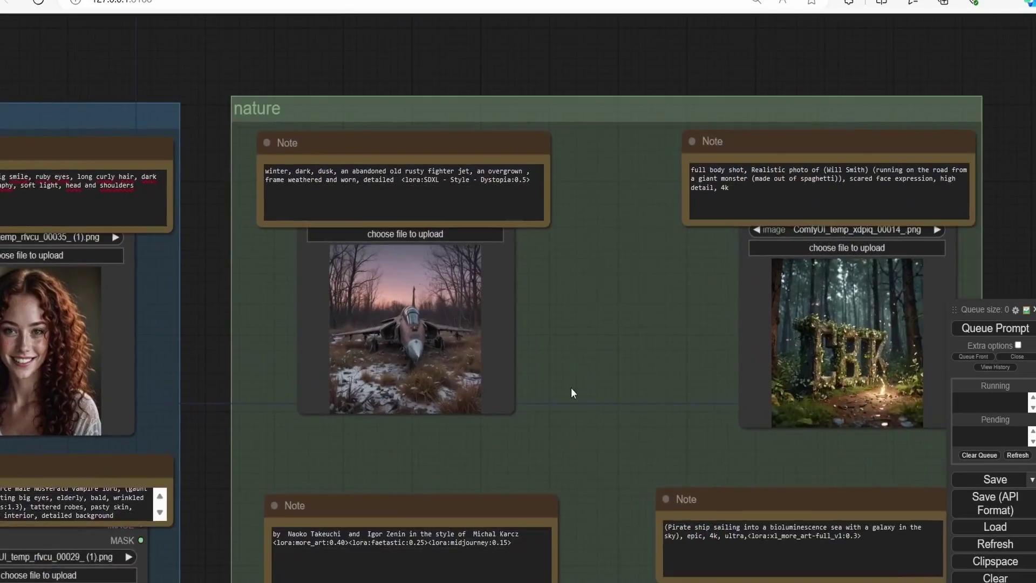
{"action": "scroll", "coordinate": [571, 387], "scroll_direction": "up", "scroll_amount": 2}
Inspect the details group's orange flower and mushroom house samples up close
{"action": "left_click_drag", "start_coordinate": [606, 427], "coordinate": [355, 311]}
{"action": "scroll", "coordinate": [635, 347], "scroll_direction": "up", "scroll_amount": 2}
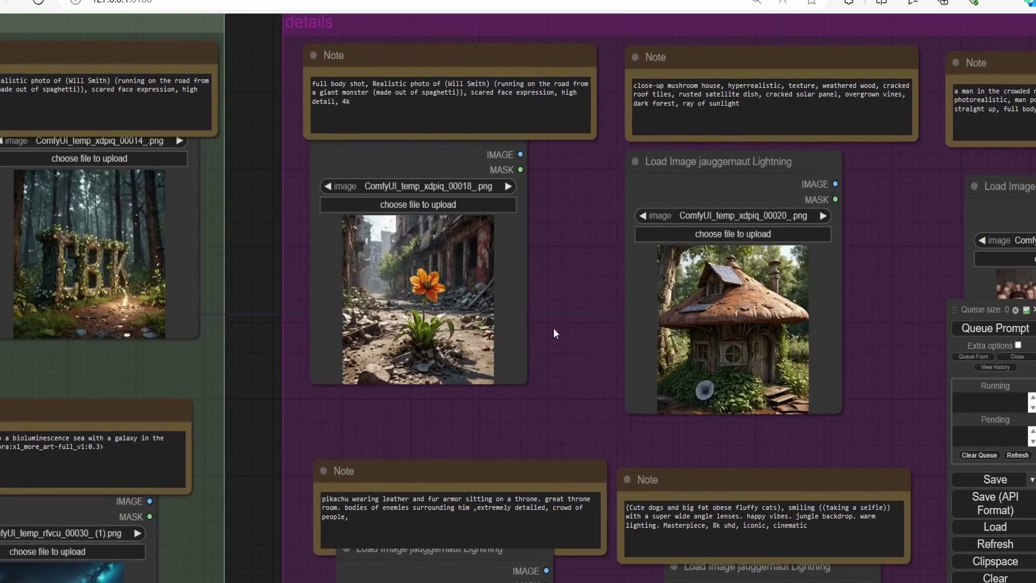
{"action": "scroll", "coordinate": [549, 373], "scroll_direction": "up", "scroll_amount": 3}
{"action": "left_click_drag", "start_coordinate": [519, 387], "coordinate": [584, 474]}
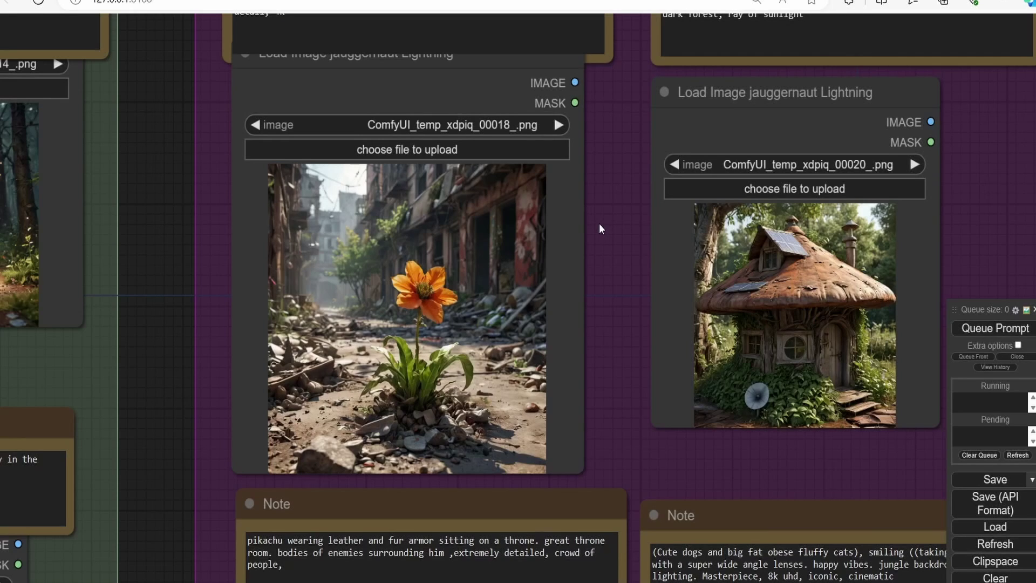
{"action": "scroll", "coordinate": [573, 296], "scroll_direction": "up", "scroll_amount": 3}
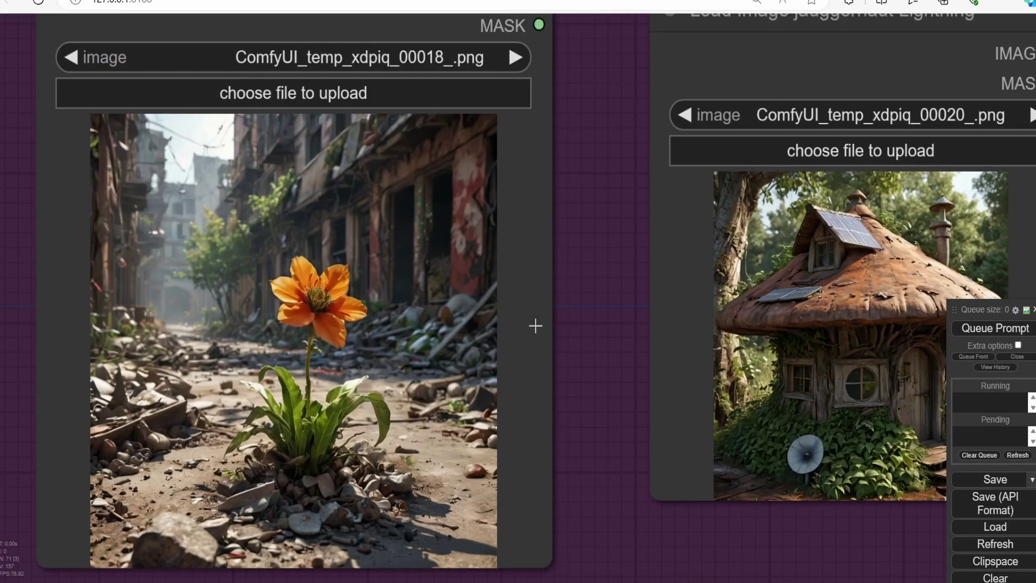
{"action": "left_click_drag", "start_coordinate": [587, 311], "coordinate": [679, 287]}
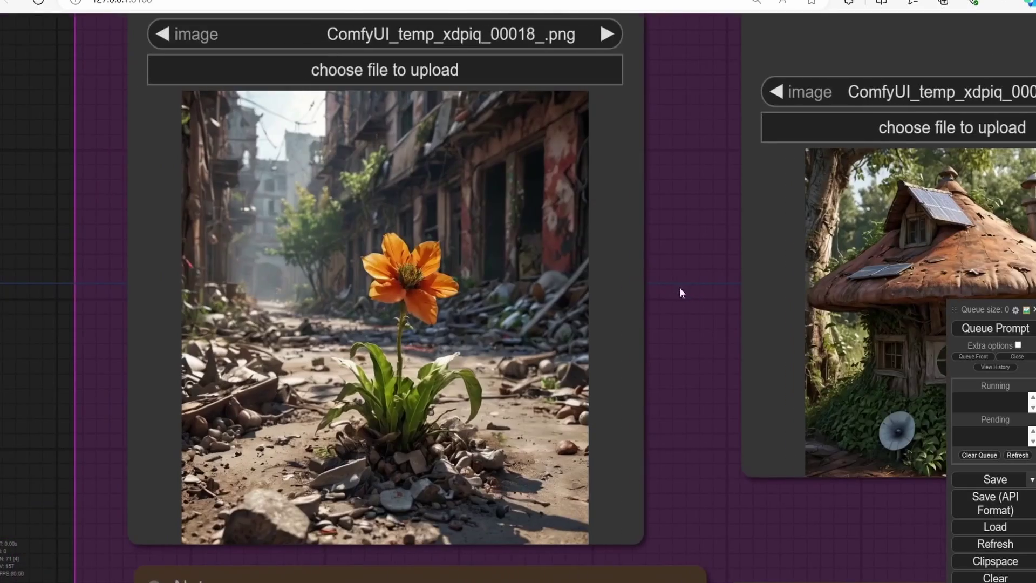
{"action": "scroll", "coordinate": [604, 327], "scroll_direction": "up", "scroll_amount": 1}
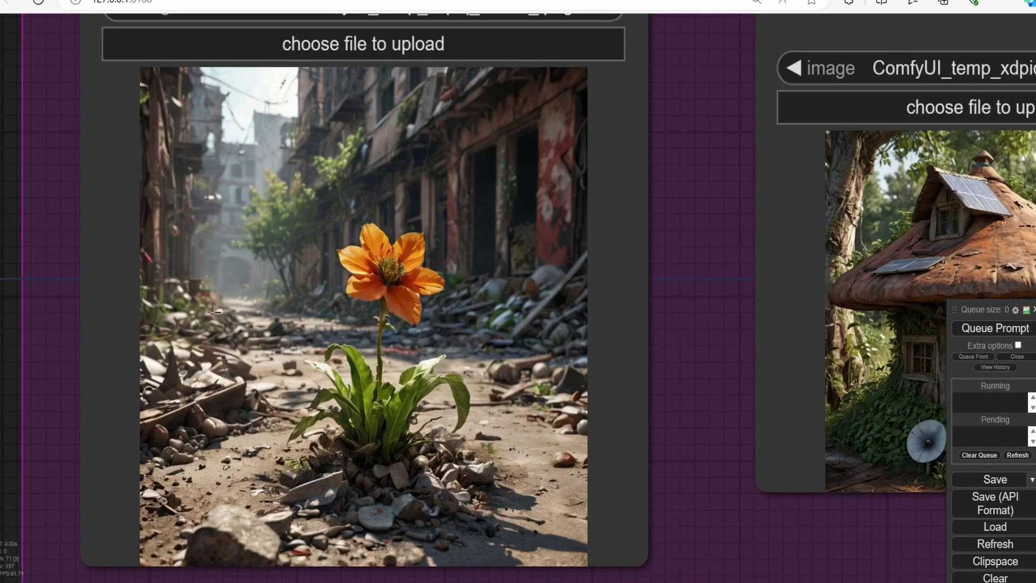
Examine the mushroom house sample in the details group up close, including its roof, windows and ivy
{"action": "scroll", "coordinate": [536, 321], "scroll_direction": "down", "scroll_amount": 3}
{"action": "left_click_drag", "start_coordinate": [622, 314], "coordinate": [411, 294]}
{"action": "scroll", "coordinate": [842, 294], "scroll_direction": "up", "scroll_amount": 7}
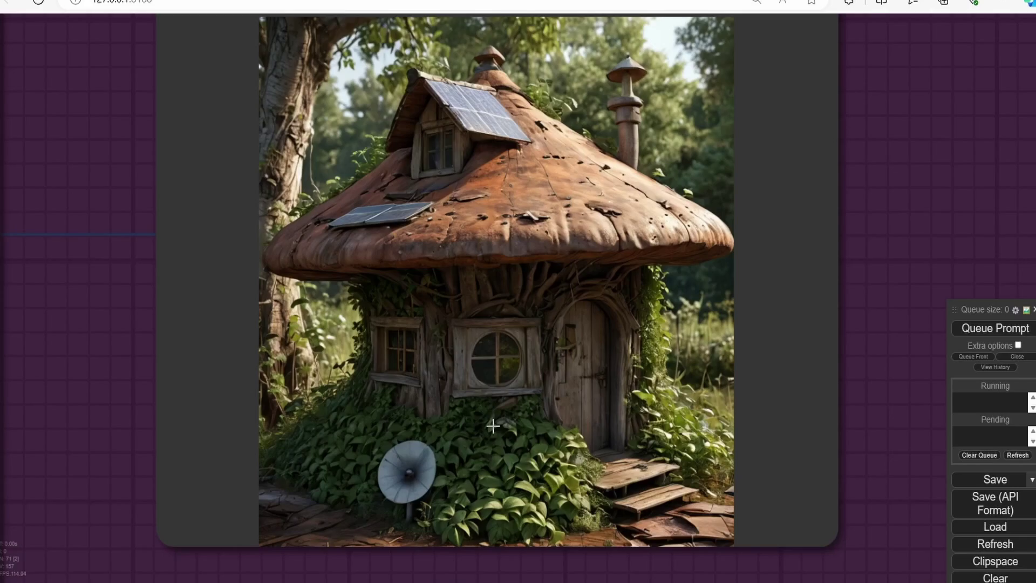
{"action": "scroll", "coordinate": [491, 423], "scroll_direction": "up", "scroll_amount": 3}
{"action": "scroll", "coordinate": [705, 355], "scroll_direction": "down", "scroll_amount": 7}
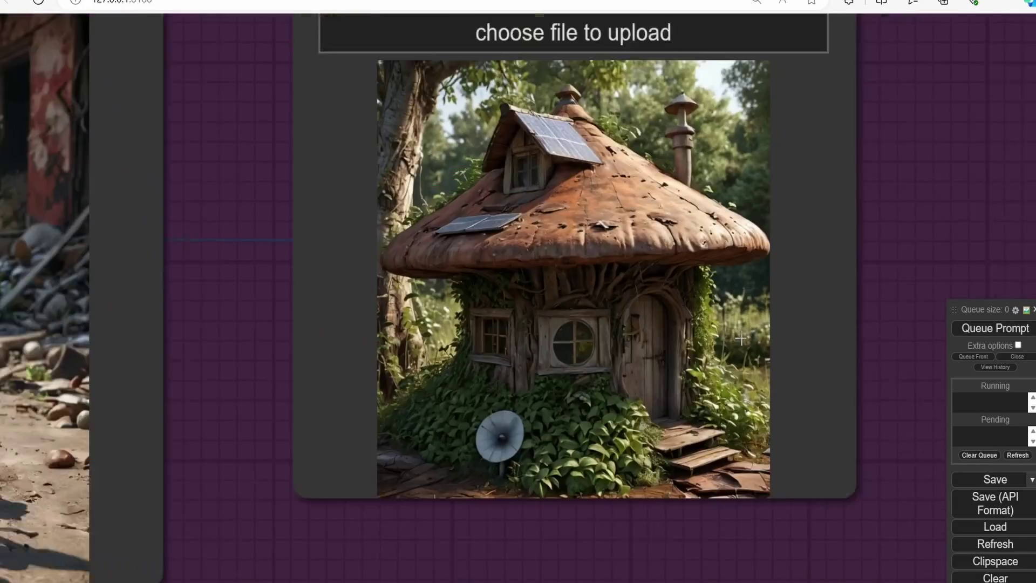
Examine the details group's sample of the man in a white suit, comparing his face with the crowd behind him
{"action": "left_click_drag", "start_coordinate": [807, 323], "coordinate": [189, 288]}
{"action": "scroll", "coordinate": [378, 382], "scroll_direction": "down", "scroll_amount": 4}
{"action": "left_click_drag", "start_coordinate": [374, 381], "coordinate": [315, 385]}
{"action": "scroll", "coordinate": [326, 365], "scroll_direction": "up", "scroll_amount": 4}
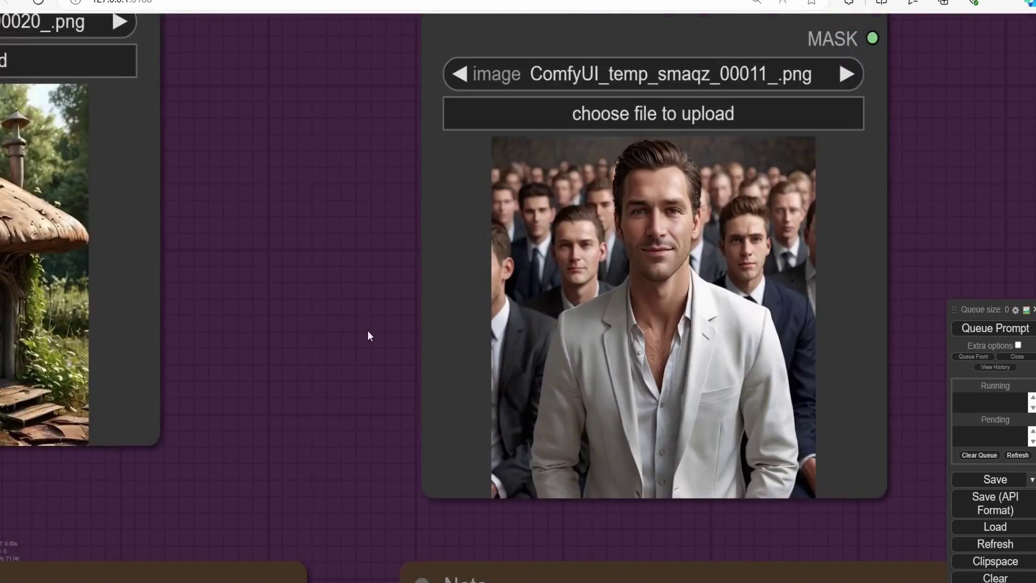
{"action": "left_click_drag", "start_coordinate": [514, 332], "coordinate": [355, 390]}
{"action": "scroll", "coordinate": [554, 346], "scroll_direction": "down", "scroll_amount": 2}
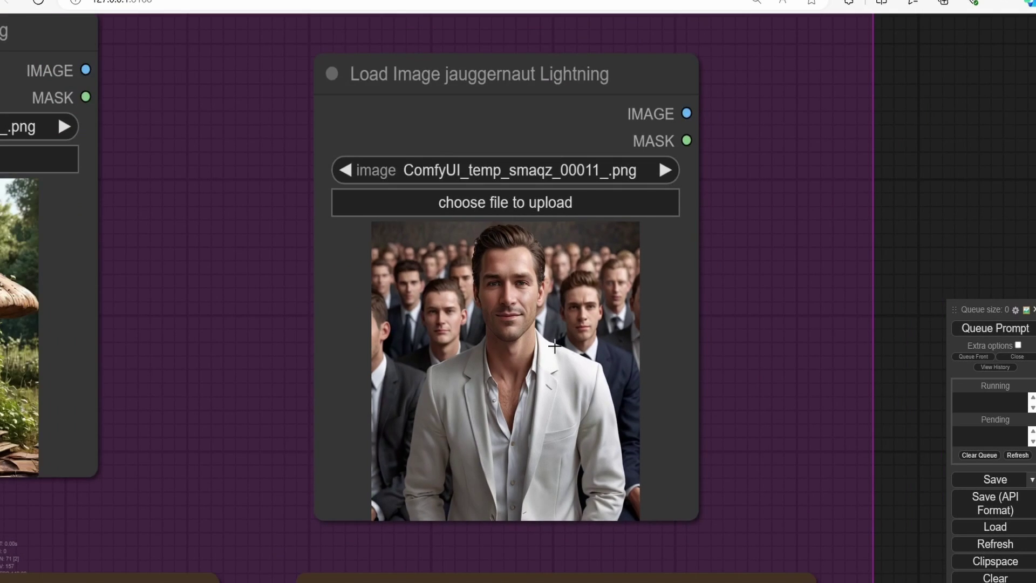
{"action": "scroll", "coordinate": [551, 343], "scroll_direction": "up", "scroll_amount": 3}
{"action": "scroll", "coordinate": [548, 341], "scroll_direction": "up", "scroll_amount": 2}
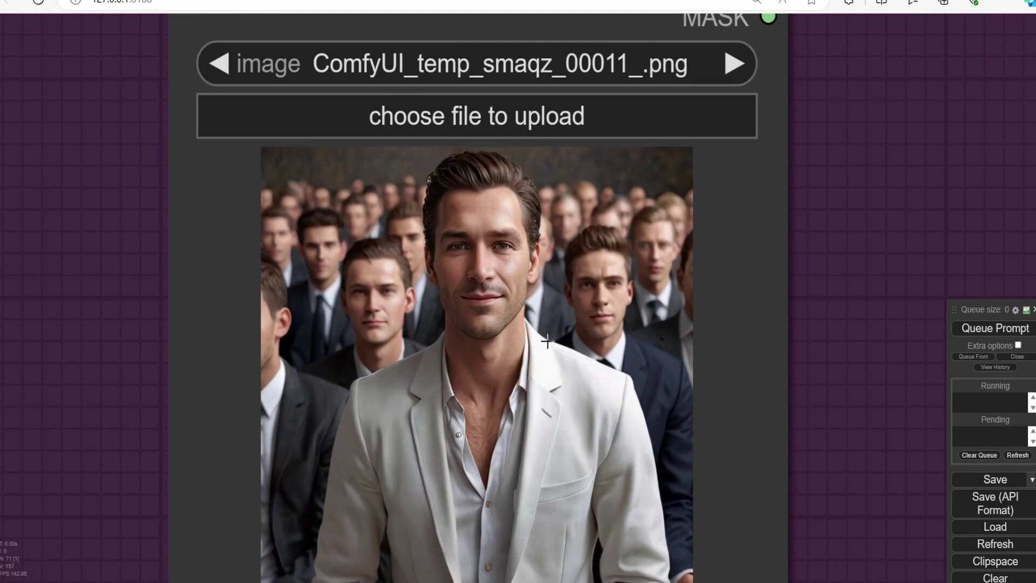
{"action": "scroll", "coordinate": [528, 304], "scroll_direction": "down", "scroll_amount": 1}
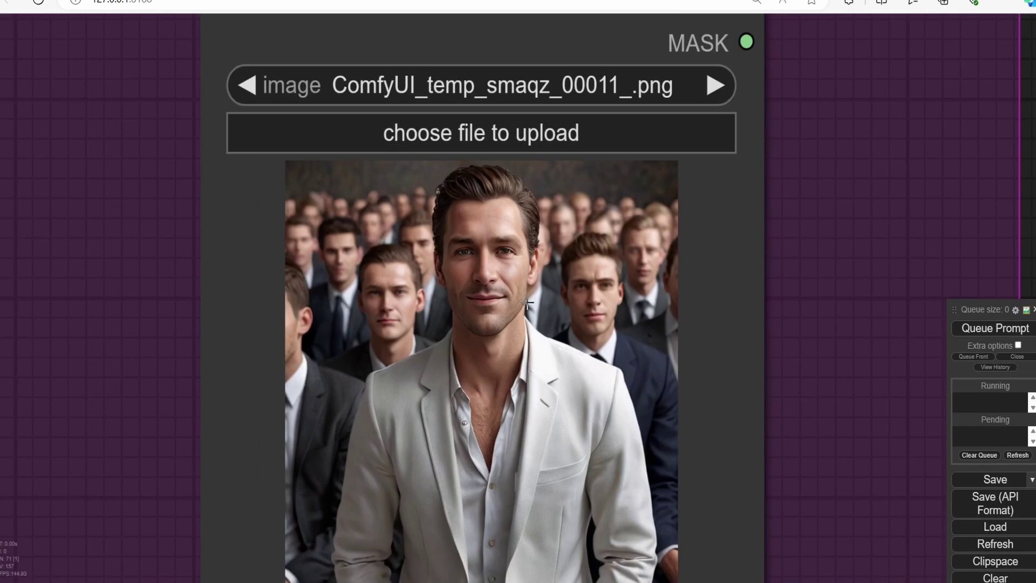
{"action": "scroll", "coordinate": [528, 304], "scroll_direction": "down", "scroll_amount": 2}
{"action": "scroll", "coordinate": [528, 303], "scroll_direction": "up", "scroll_amount": 3}
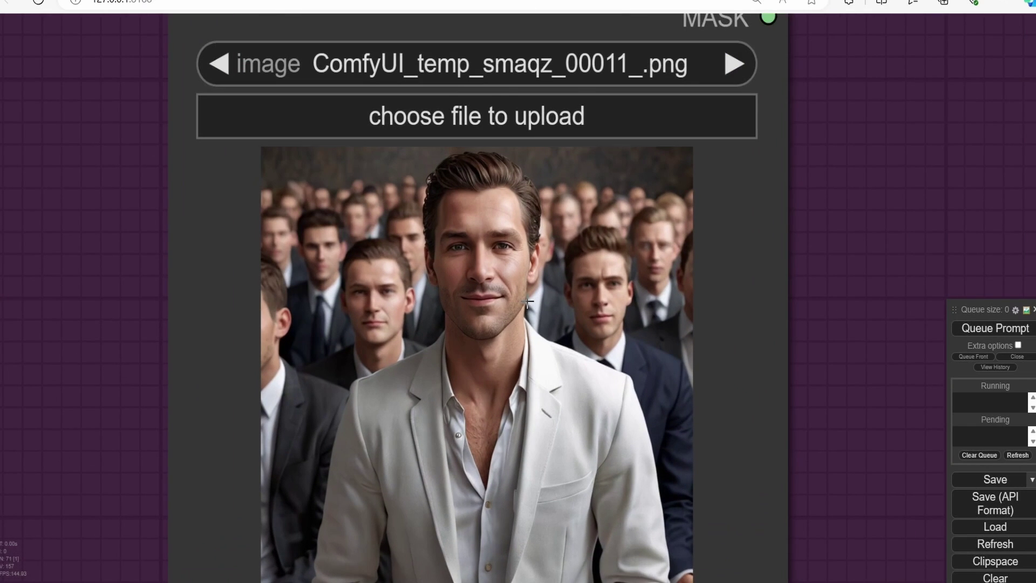
{"action": "scroll", "coordinate": [372, 356], "scroll_direction": "up", "scroll_amount": 2}
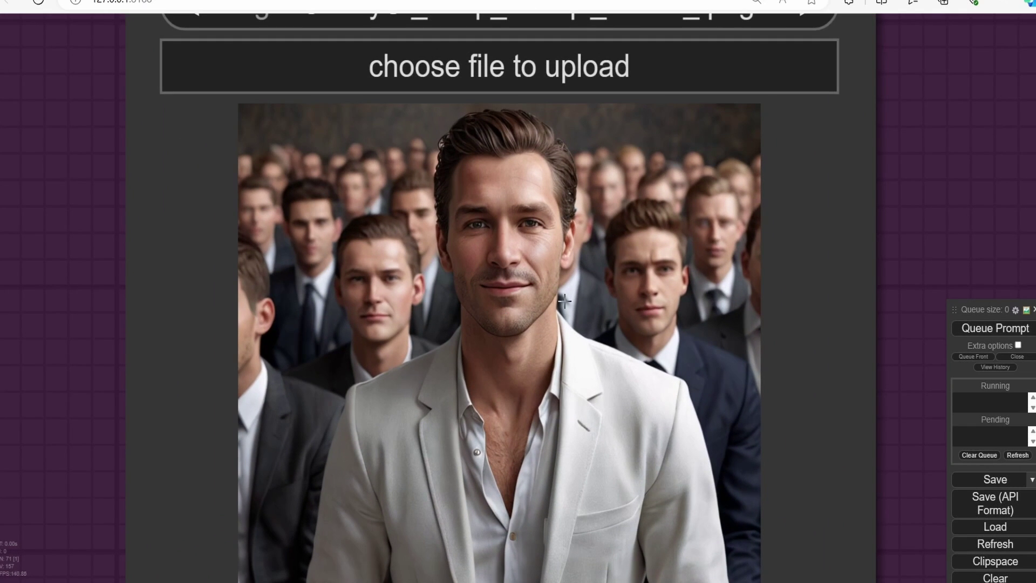
{"action": "scroll", "coordinate": [643, 294], "scroll_direction": "down", "scroll_amount": 1}
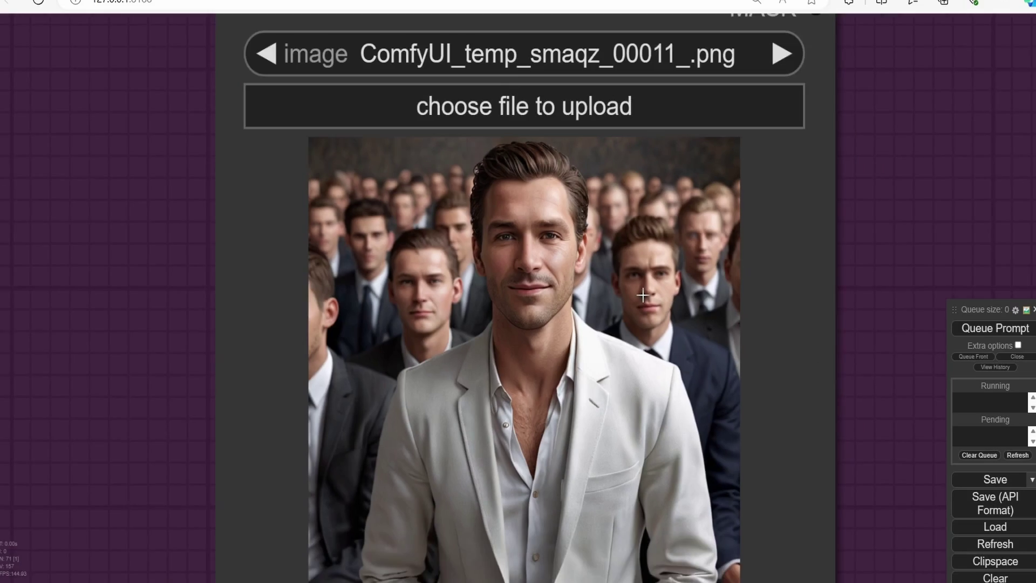
{"action": "scroll", "coordinate": [626, 261], "scroll_direction": "down", "scroll_amount": 1}
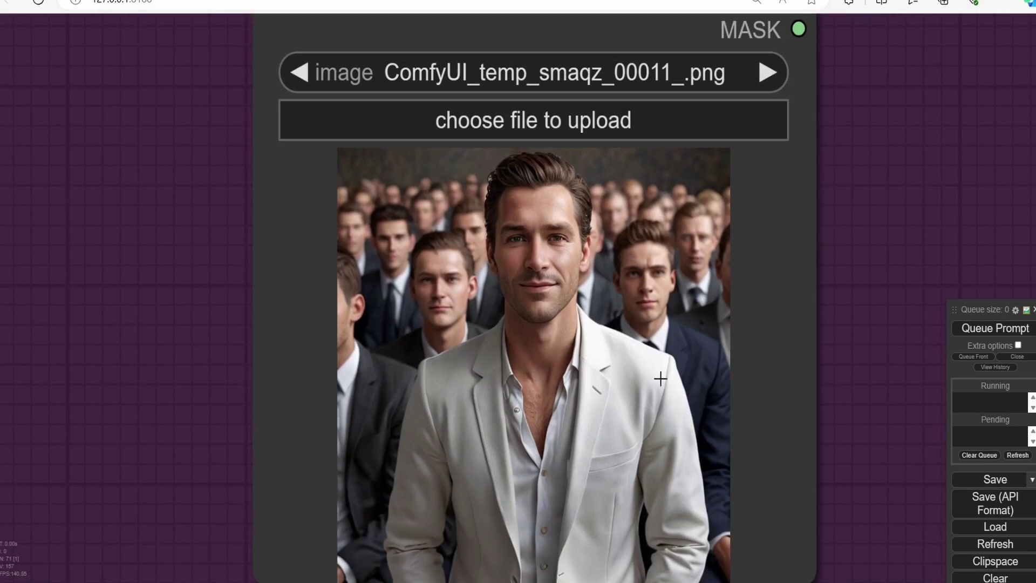
Find the Pikachu throne sample in the details group and inspect the throne and surrounding figures up close
{"action": "scroll", "coordinate": [811, 429], "scroll_direction": "down", "scroll_amount": 8}
{"action": "left_click_drag", "start_coordinate": [521, 562], "coordinate": [553, 187]}
{"action": "scroll", "coordinate": [552, 187], "scroll_direction": "up", "scroll_amount": 3}
{"action": "left_click_drag", "start_coordinate": [275, 237], "coordinate": [788, 335]}
{"action": "scroll", "coordinate": [681, 341], "scroll_direction": "up", "scroll_amount": 6}
{"action": "scroll", "coordinate": [680, 341], "scroll_direction": "up", "scroll_amount": 2}
{"action": "scroll", "coordinate": [788, 334], "scroll_direction": "down", "scroll_amount": 2}
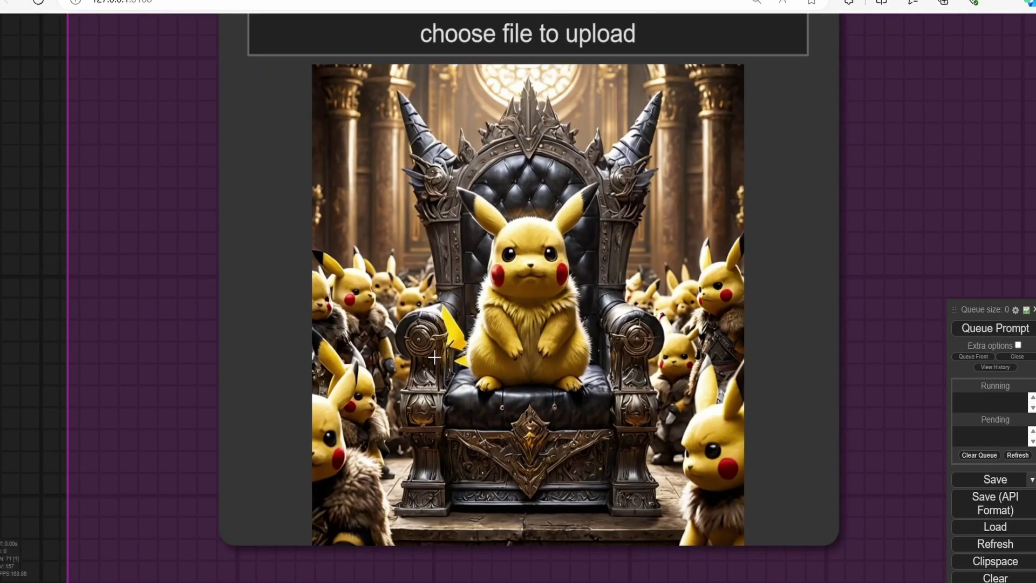
{"action": "scroll", "coordinate": [383, 416], "scroll_direction": "up", "scroll_amount": 1}
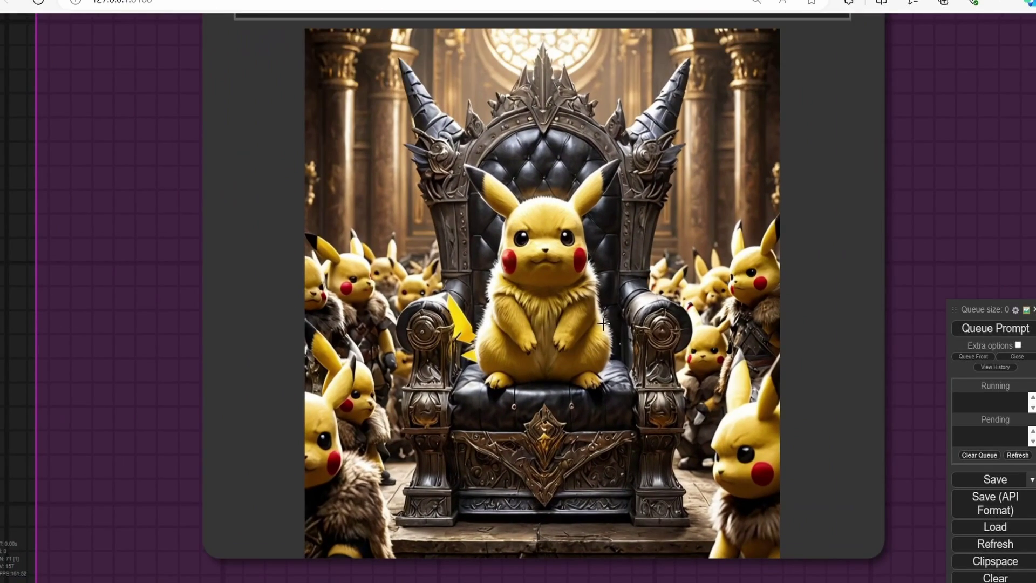
{"action": "scroll", "coordinate": [318, 297], "scroll_direction": "up", "scroll_amount": 1}
{"action": "left_click_drag", "start_coordinate": [632, 314], "coordinate": [620, 308]}
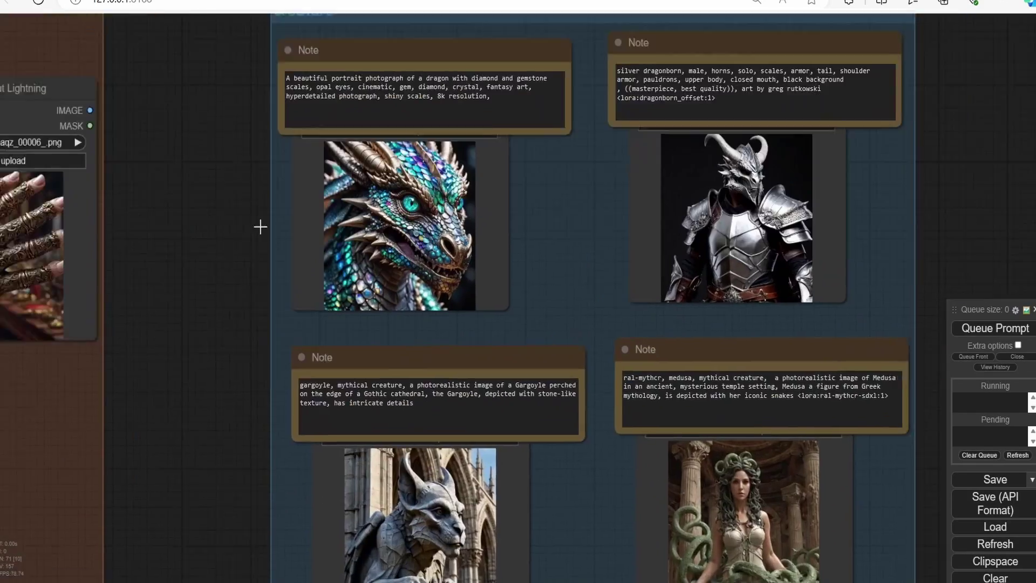
Enlarge the gemstone dragon's image node in the creature group
{"action": "left_click_drag", "start_coordinate": [261, 227], "coordinate": [247, 255]}
{"action": "scroll", "coordinate": [247, 254], "scroll_direction": "up", "scroll_amount": 3}
{"action": "scroll", "coordinate": [621, 302], "scroll_direction": "up", "scroll_amount": 2}
{"action": "left_click_drag", "start_coordinate": [623, 303], "coordinate": [520, 305]}
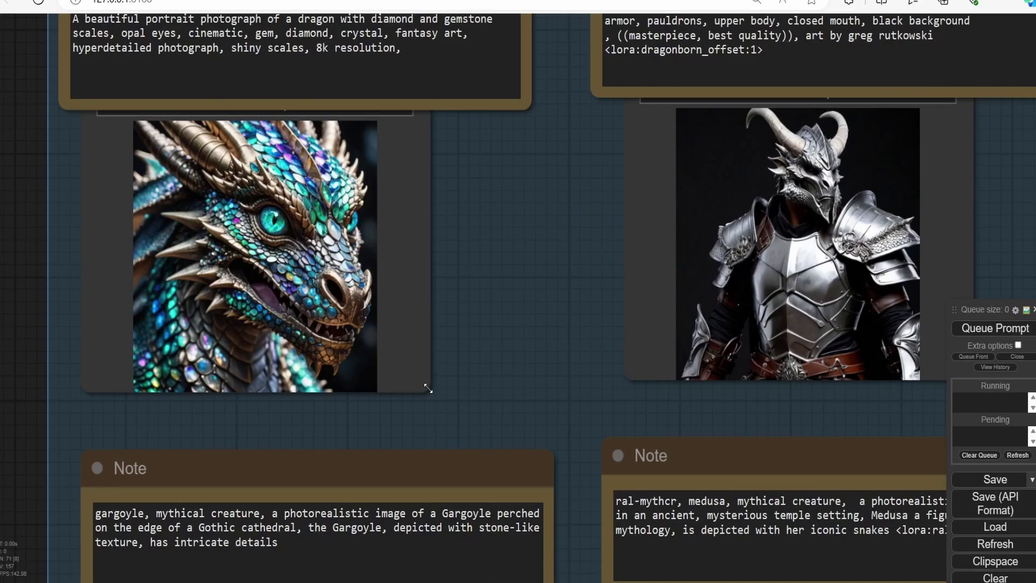
{"action": "left_click_drag", "start_coordinate": [428, 388], "coordinate": [516, 435]}
{"action": "scroll", "coordinate": [542, 382], "scroll_direction": "up", "scroll_amount": 2}
{"action": "scroll", "coordinate": [526, 367], "scroll_direction": "down", "scroll_amount": 3}
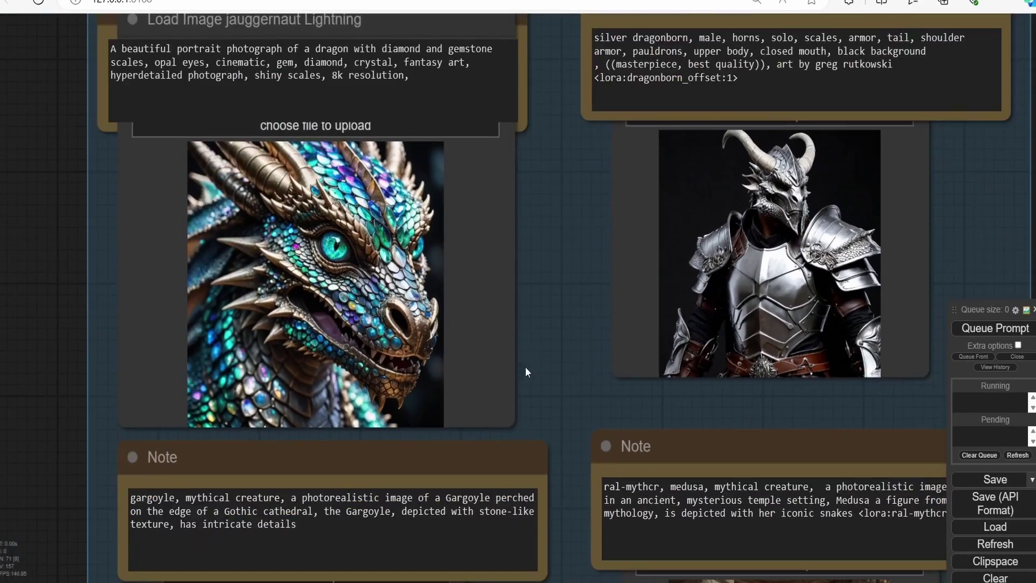
Inspect the gemstone dragon's eye, scales and teeth up close
{"action": "scroll", "coordinate": [529, 324], "scroll_direction": "up", "scroll_amount": 2}
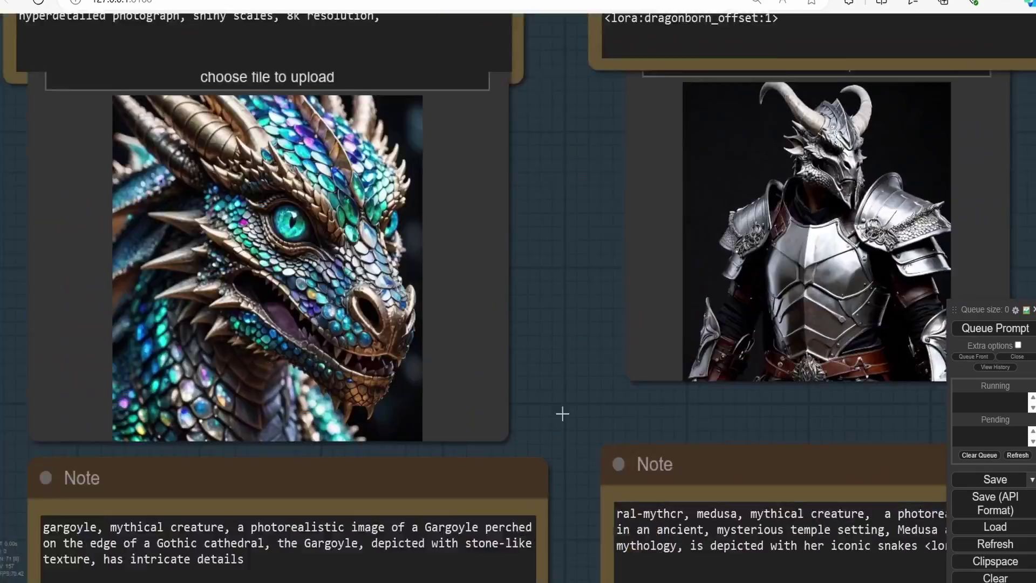
{"action": "scroll", "coordinate": [563, 414], "scroll_direction": "up", "scroll_amount": 3}
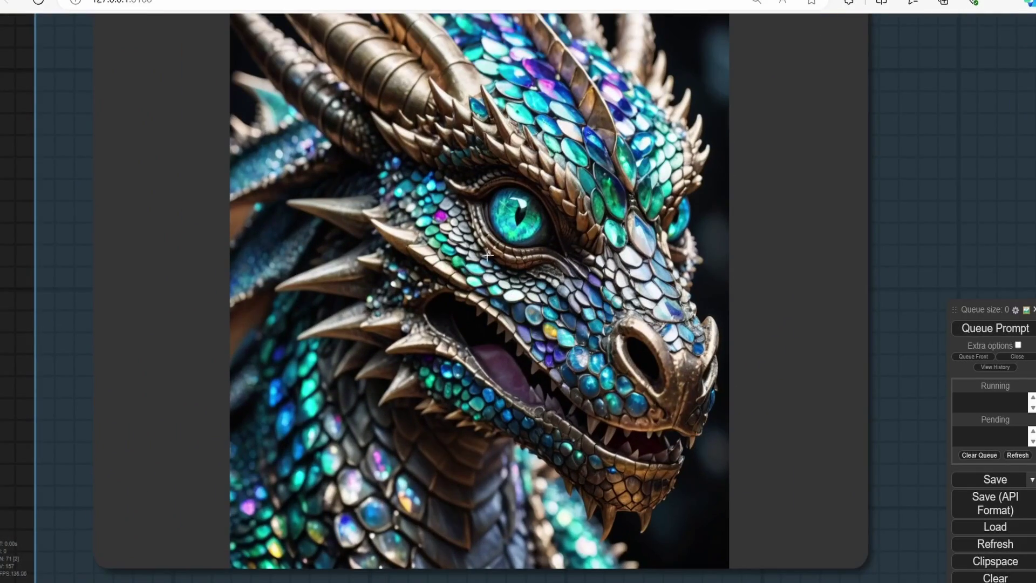
{"action": "scroll", "coordinate": [536, 356], "scroll_direction": "down", "scroll_amount": 1}
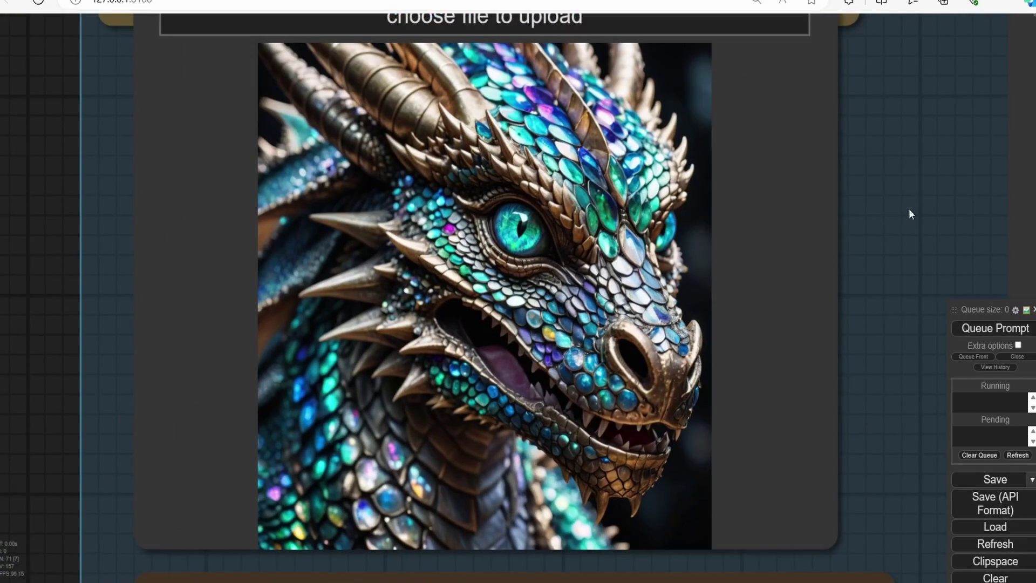
{"action": "left_click_drag", "start_coordinate": [909, 212], "coordinate": [687, 224]}
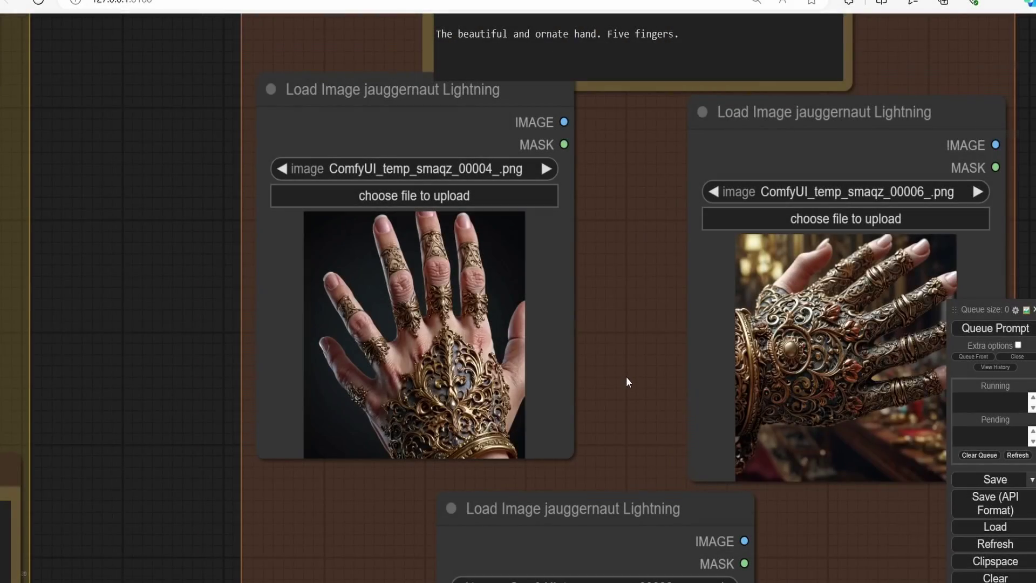
Examine the three ornate hand samples in the hands group, checking the fingers on each
{"action": "scroll", "coordinate": [626, 377], "scroll_direction": "up", "scroll_amount": 3}
{"action": "scroll", "coordinate": [640, 432], "scroll_direction": "down", "scroll_amount": 2}
{"action": "left_click_drag", "start_coordinate": [640, 432], "coordinate": [555, 336]}
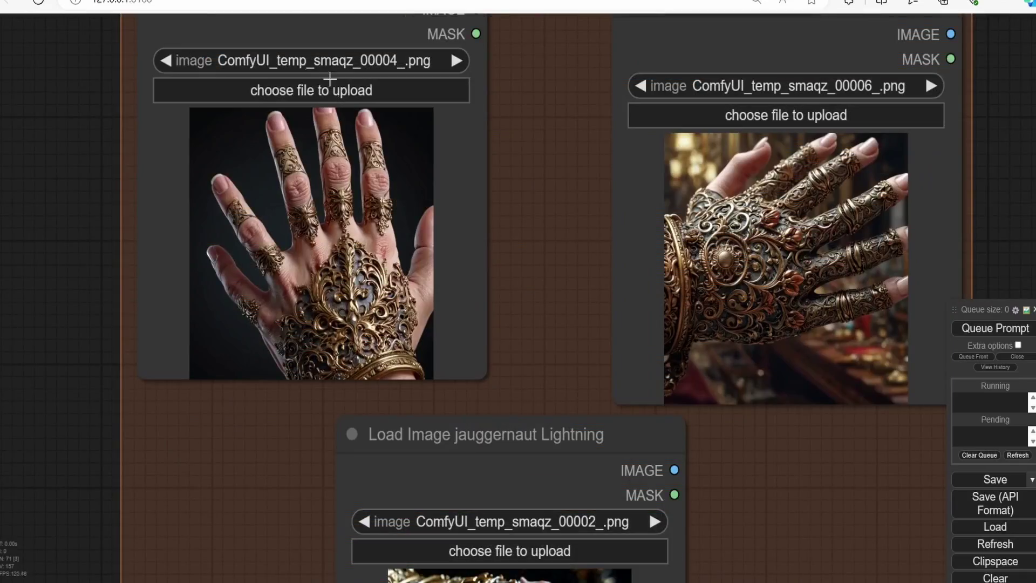
{"action": "scroll", "coordinate": [534, 298], "scroll_direction": "up", "scroll_amount": 1}
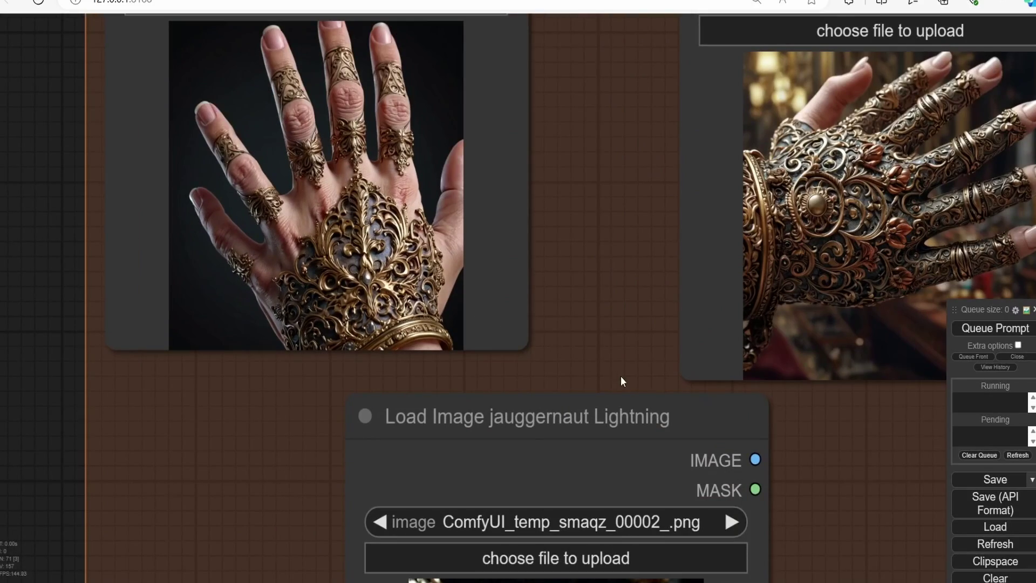
{"action": "left_click_drag", "start_coordinate": [633, 345], "coordinate": [583, 36]}
{"action": "scroll", "coordinate": [474, 289], "scroll_direction": "down", "scroll_amount": 2}
{"action": "scroll", "coordinate": [682, 308], "scroll_direction": "up", "scroll_amount": 2}
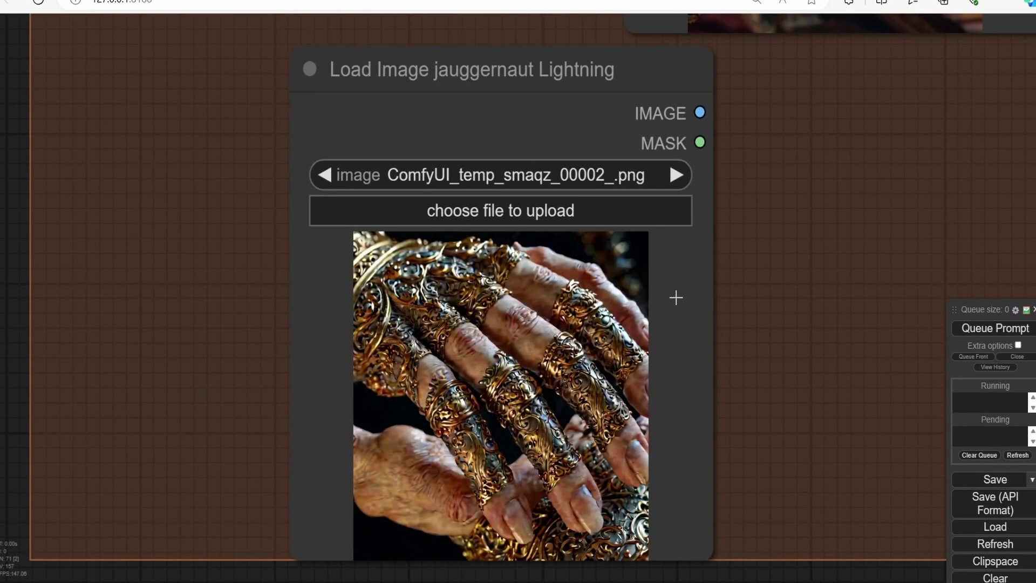
Examine the Abstract group's glowing green crystals sample up close, along with the cast iron wolf sample and its prompt note
{"action": "scroll", "coordinate": [290, 335], "scroll_direction": "down", "scroll_amount": 6}
{"action": "left_click_drag", "start_coordinate": [190, 173], "coordinate": [262, 334]}
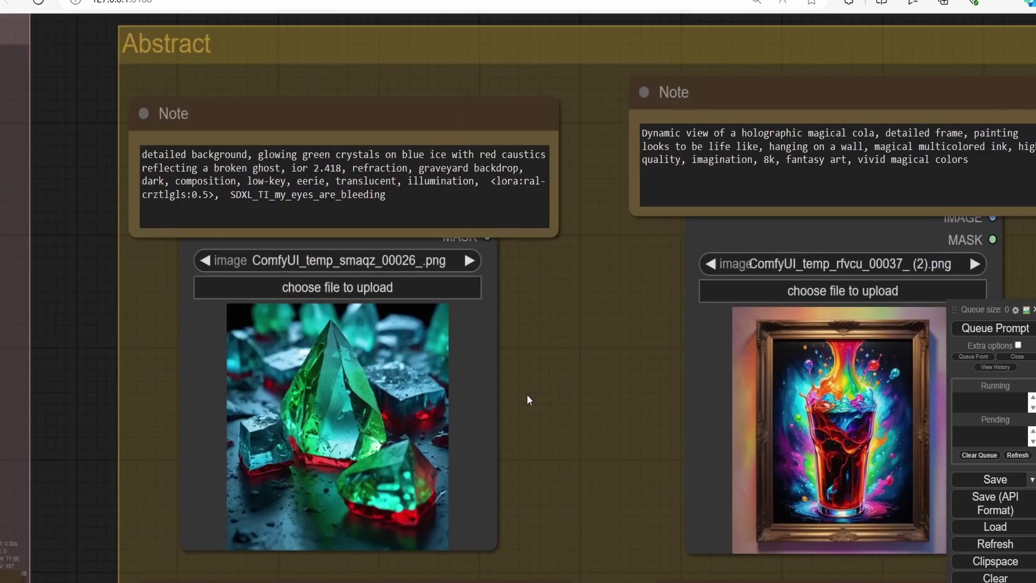
{"action": "left_click_drag", "start_coordinate": [527, 398], "coordinate": [526, 304]}
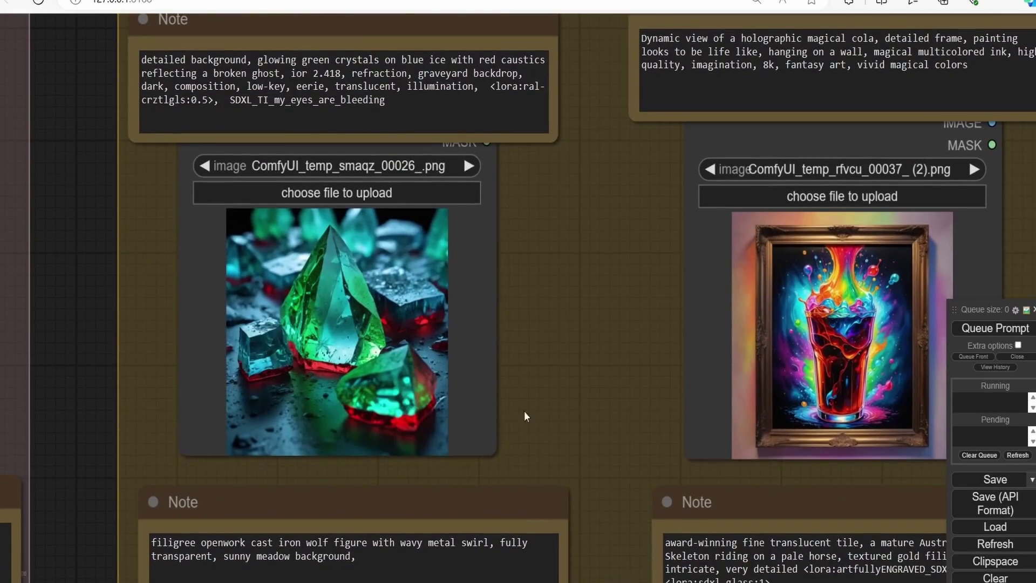
{"action": "left_click_drag", "start_coordinate": [609, 414], "coordinate": [399, 290]}
{"action": "left_click_drag", "start_coordinate": [359, 335], "coordinate": [559, 385]}
{"action": "scroll", "coordinate": [468, 367], "scroll_direction": "up", "scroll_amount": 4}
{"action": "scroll", "coordinate": [461, 367], "scroll_direction": "up", "scroll_amount": 4}
{"action": "left_click_drag", "start_coordinate": [383, 413], "coordinate": [589, 582]}
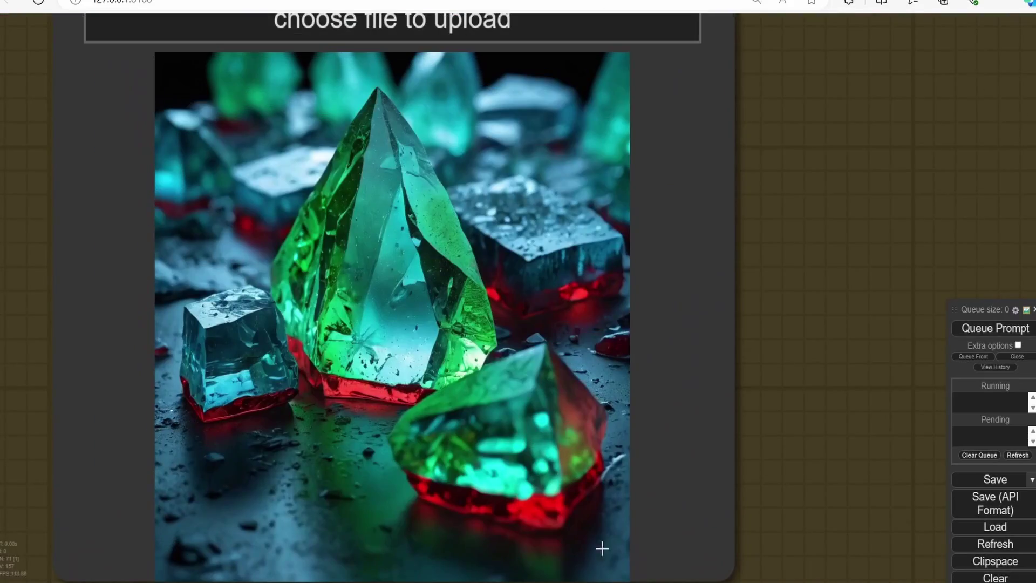
{"action": "scroll", "coordinate": [652, 443], "scroll_direction": "down", "scroll_amount": 2}
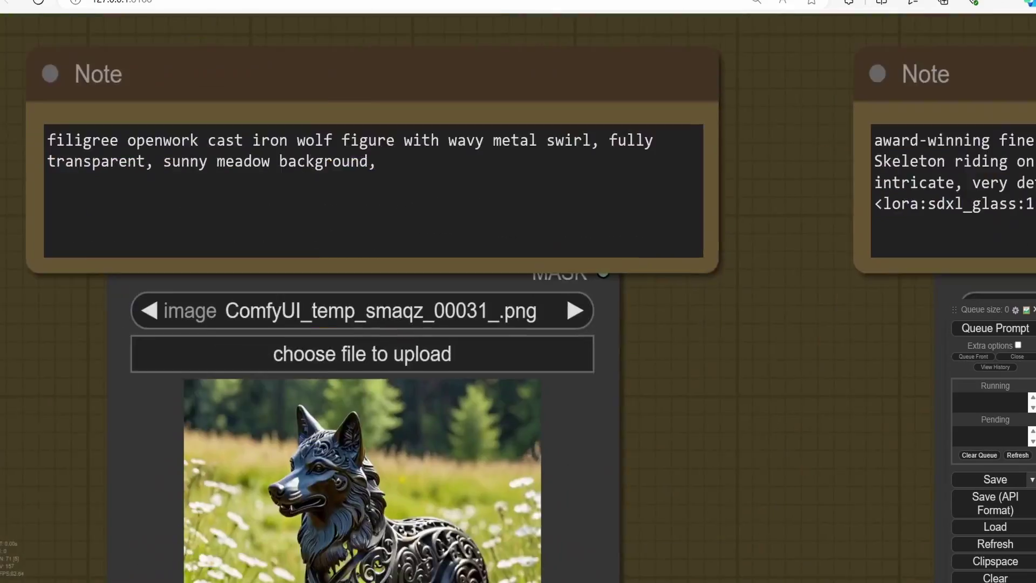
{"action": "left_click_drag", "start_coordinate": [653, 426], "coordinate": [604, 368]}
Select the white mecha robot's image node in the fullbody group and examine the robot's armor up close
{"action": "scroll", "coordinate": [93, 219], "scroll_direction": "down", "scroll_amount": 10}
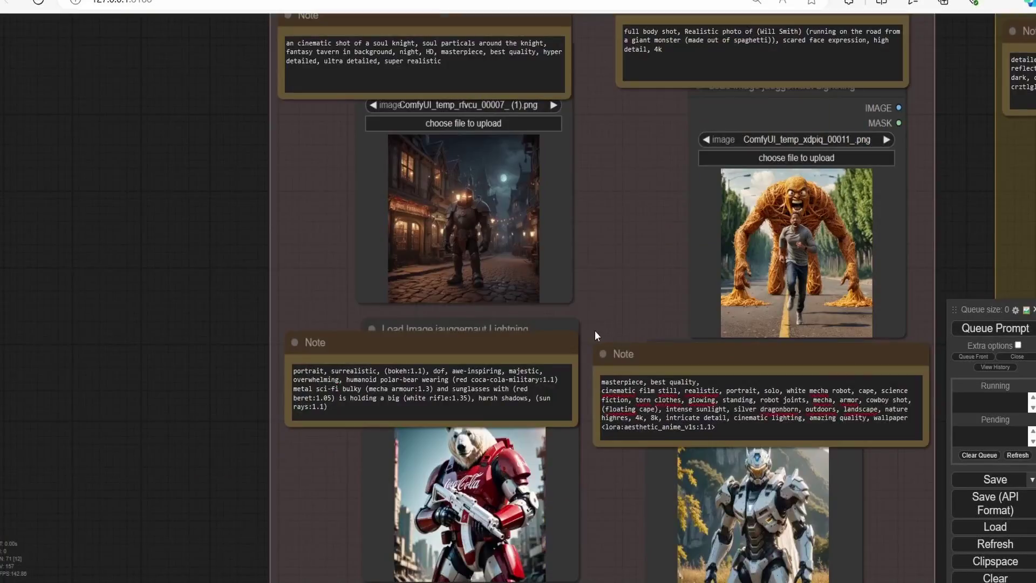
{"action": "scroll", "coordinate": [595, 331], "scroll_direction": "up", "scroll_amount": 2}
{"action": "left_click_drag", "start_coordinate": [598, 494], "coordinate": [236, 392]}
{"action": "scroll", "coordinate": [263, 316], "scroll_direction": "up", "scroll_amount": 2}
{"action": "left_click", "coordinate": [294, 347]}
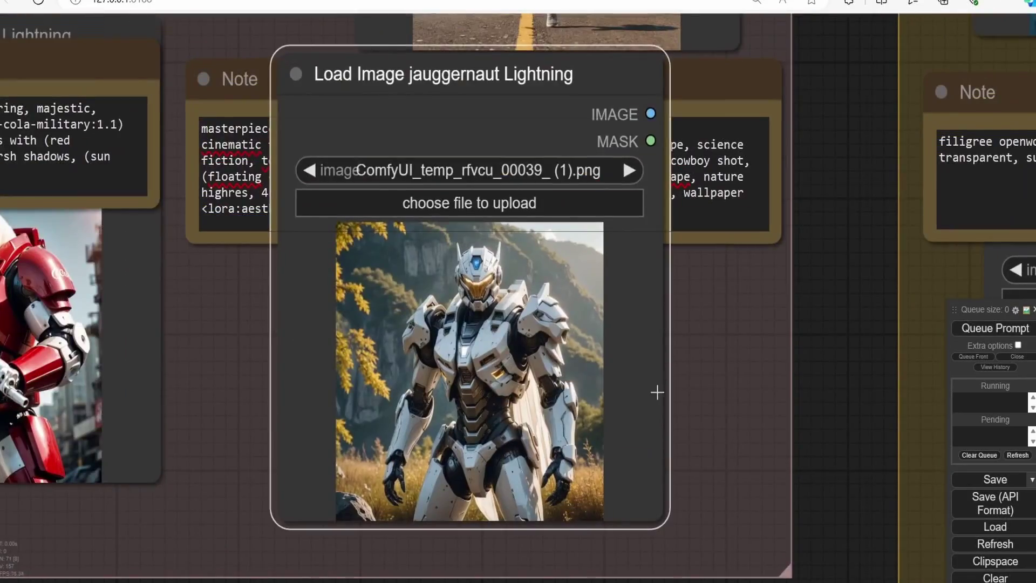
{"action": "scroll", "coordinate": [657, 390], "scroll_direction": "up", "scroll_amount": 4}
{"action": "left_click_drag", "start_coordinate": [599, 415], "coordinate": [714, 369]}
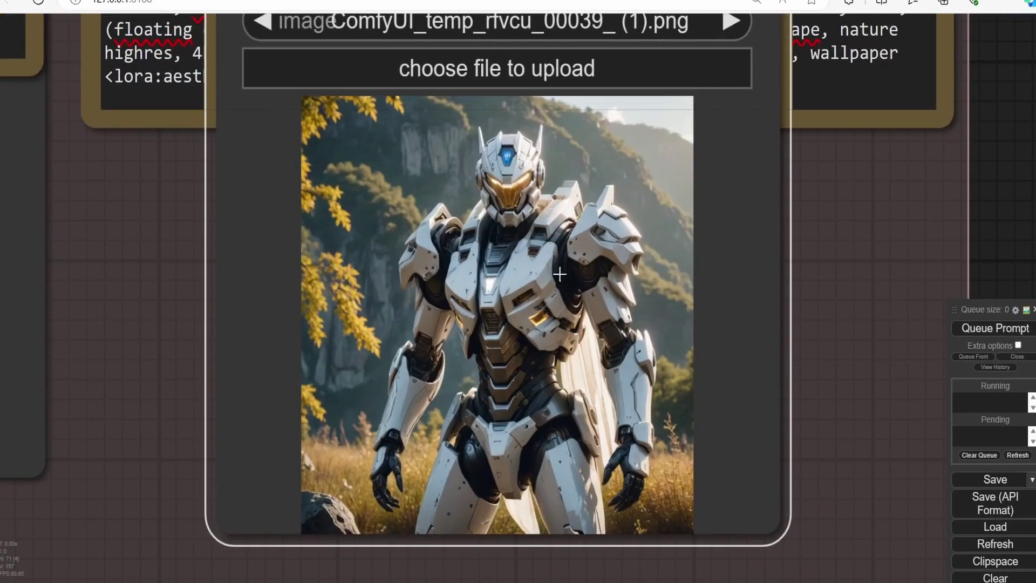
{"action": "scroll", "coordinate": [464, 335], "scroll_direction": "up", "scroll_amount": 3}
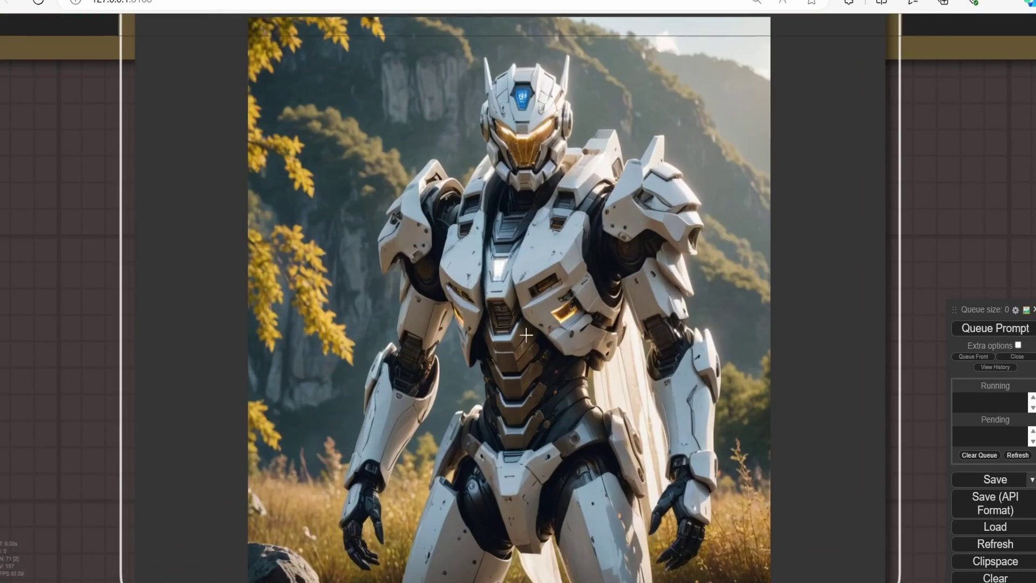
Select the Coca-Cola polar bear's image node in the fullbody group and inspect its armor, hands and rifle up close
{"action": "scroll", "coordinate": [590, 234], "scroll_direction": "down", "scroll_amount": 3}
{"action": "left_click_drag", "start_coordinate": [102, 288], "coordinate": [646, 323]}
{"action": "left_click_drag", "start_coordinate": [606, 319], "coordinate": [791, 352]}
{"action": "scroll", "coordinate": [607, 343], "scroll_direction": "up", "scroll_amount": 1}
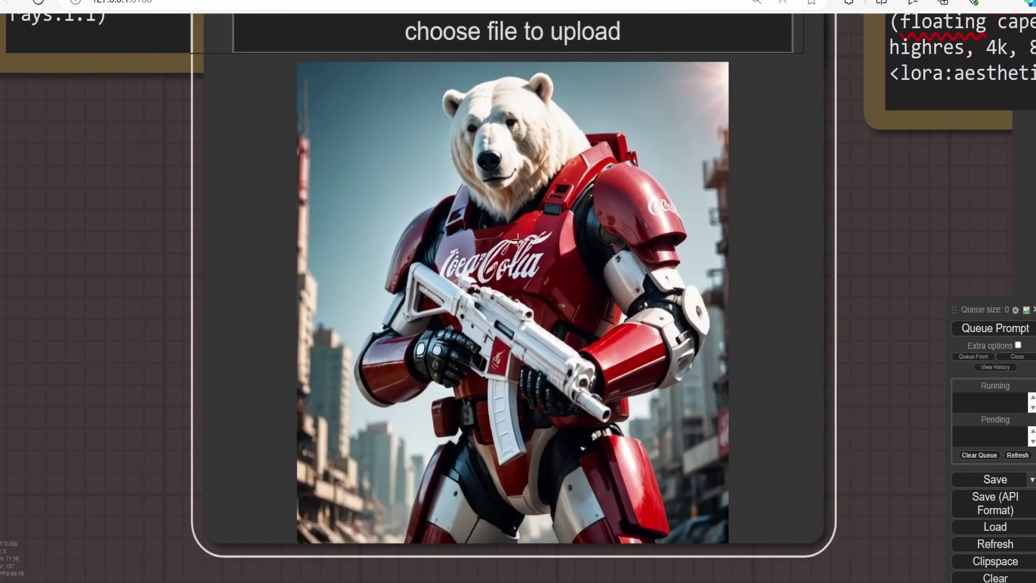
{"action": "scroll", "coordinate": [517, 237], "scroll_direction": "up", "scroll_amount": 3}
{"action": "scroll", "coordinate": [510, 219], "scroll_direction": "down", "scroll_amount": 1}
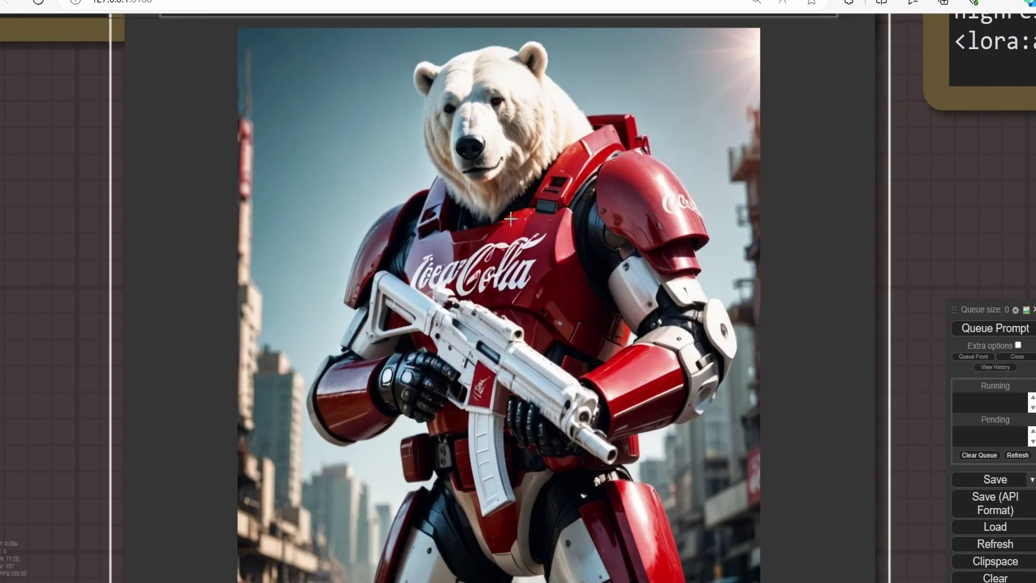
{"action": "scroll", "coordinate": [576, 339], "scroll_direction": "up", "scroll_amount": 2}
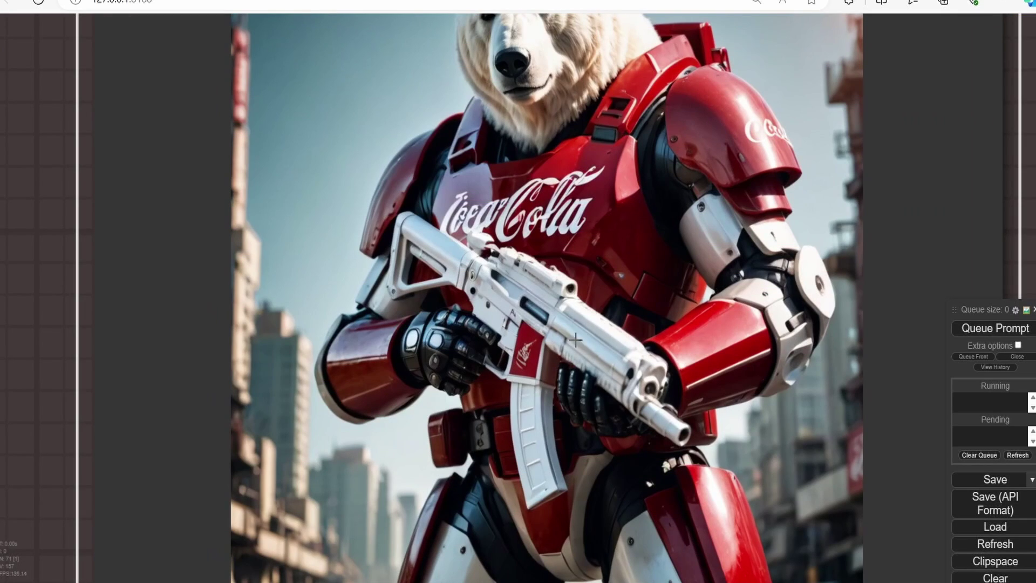
{"action": "scroll", "coordinate": [516, 348], "scroll_direction": "down", "scroll_amount": 1}
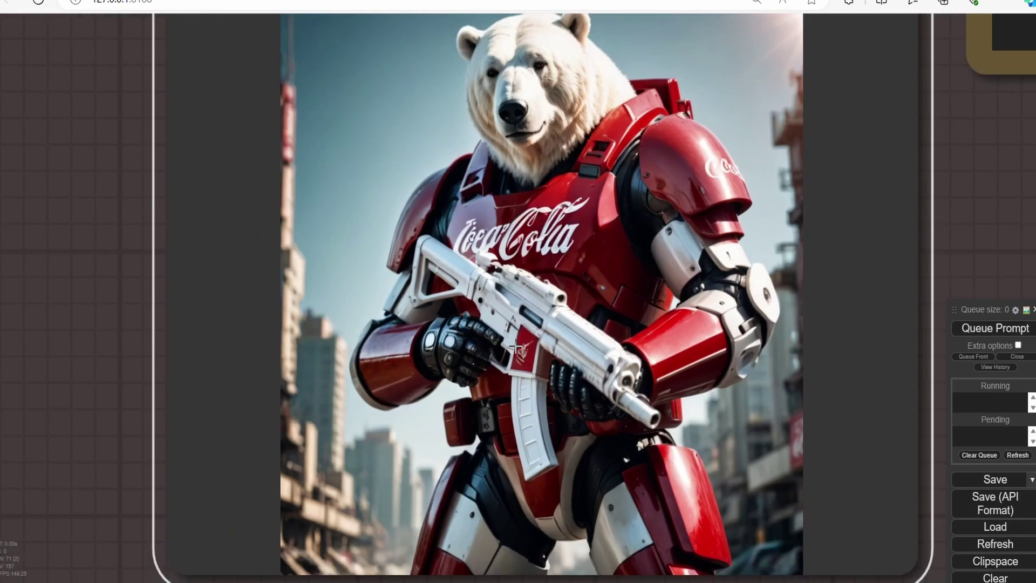
{"action": "scroll", "coordinate": [515, 378], "scroll_direction": "up", "scroll_amount": 3}
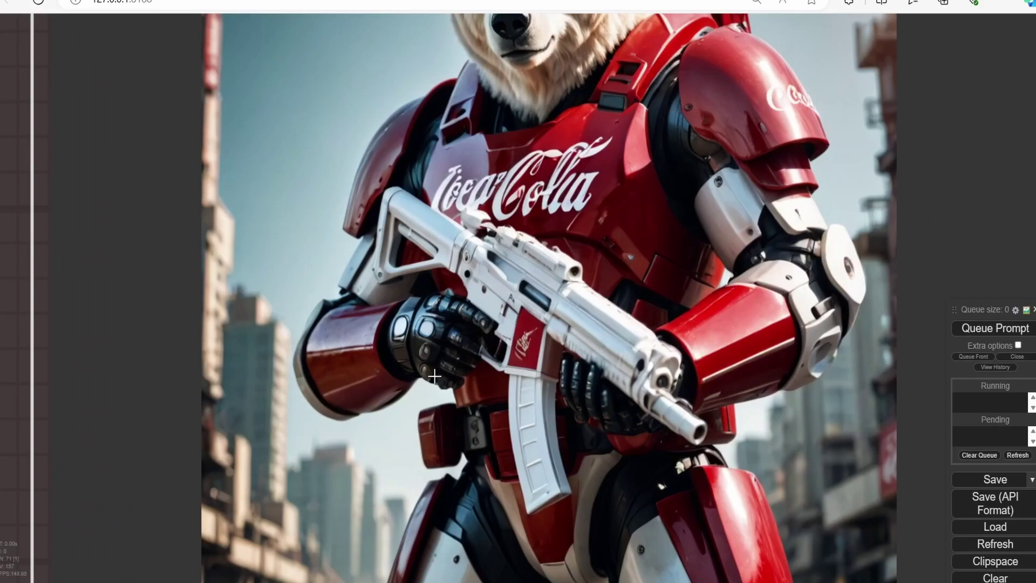
Inspect the fullbody group's sample of a man fleeing a giant spaghetti monster, checking the face, hands and noodle details up close
{"action": "scroll", "coordinate": [476, 308], "scroll_direction": "down", "scroll_amount": 2}
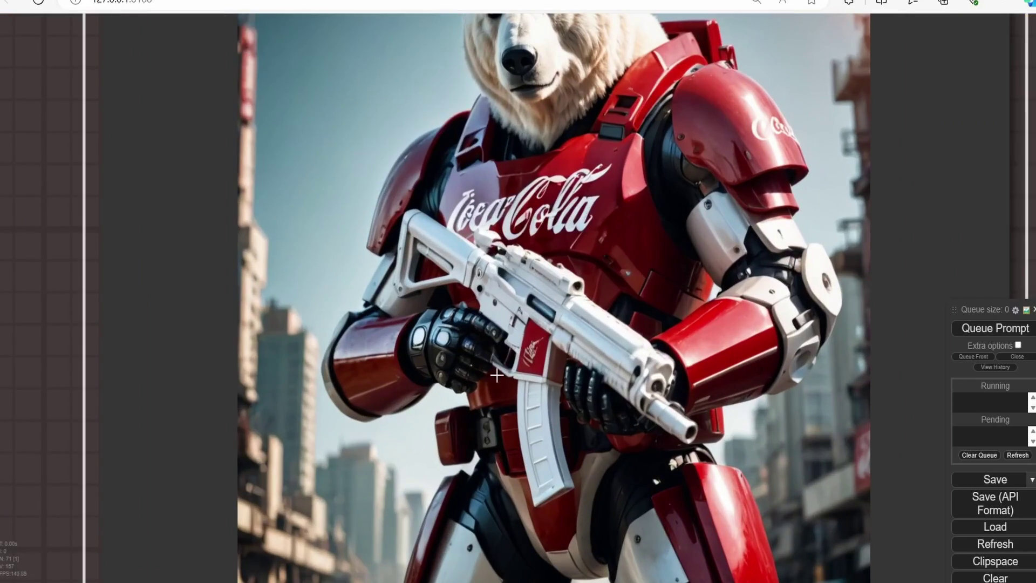
{"action": "scroll", "coordinate": [519, 302], "scroll_direction": "down", "scroll_amount": 3}
{"action": "scroll", "coordinate": [775, 225], "scroll_direction": "down", "scroll_amount": 3}
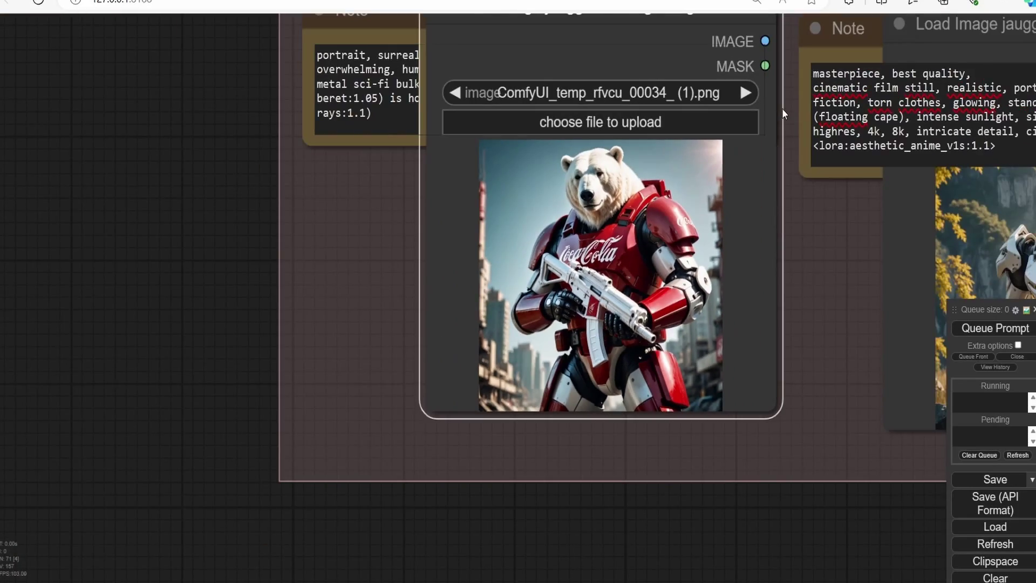
{"action": "left_click_drag", "start_coordinate": [782, 108], "coordinate": [788, 443]}
{"action": "left_click_drag", "start_coordinate": [806, 132], "coordinate": [412, 316]}
{"action": "scroll", "coordinate": [487, 327], "scroll_direction": "up", "scroll_amount": 1}
{"action": "scroll", "coordinate": [487, 327], "scroll_direction": "up", "scroll_amount": 2}
{"action": "left_click_drag", "start_coordinate": [540, 340], "coordinate": [234, 250]}
{"action": "scroll", "coordinate": [319, 271], "scroll_direction": "up", "scroll_amount": 3}
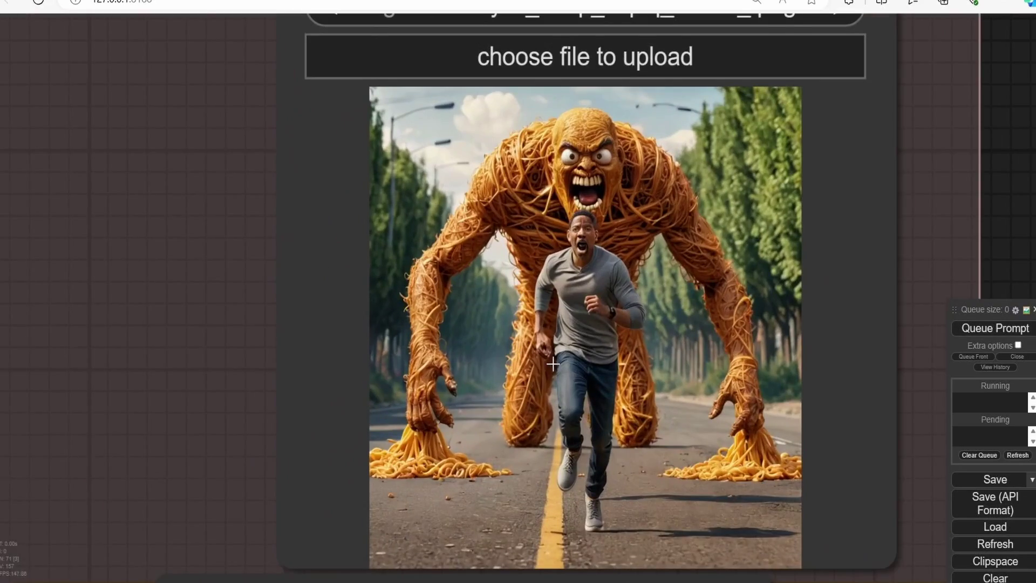
{"action": "scroll", "coordinate": [553, 364], "scroll_direction": "down", "scroll_amount": 2}
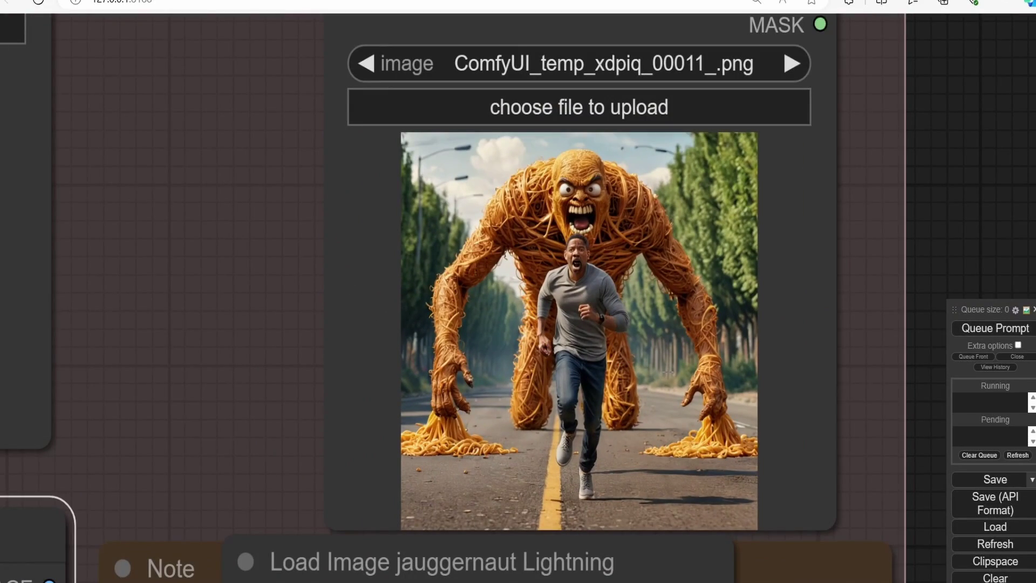
{"action": "scroll", "coordinate": [707, 378], "scroll_direction": "up", "scroll_amount": 2}
{"action": "scroll", "coordinate": [596, 344], "scroll_direction": "up", "scroll_amount": 5}
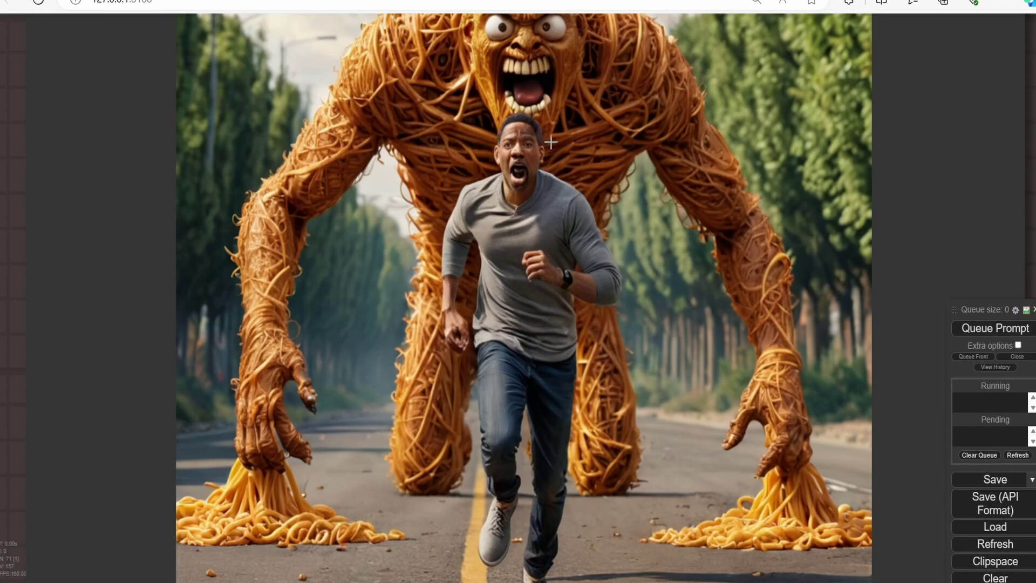
{"action": "scroll", "coordinate": [549, 196], "scroll_direction": "down", "scroll_amount": 1}
{"action": "scroll", "coordinate": [549, 196], "scroll_direction": "up", "scroll_amount": 1}
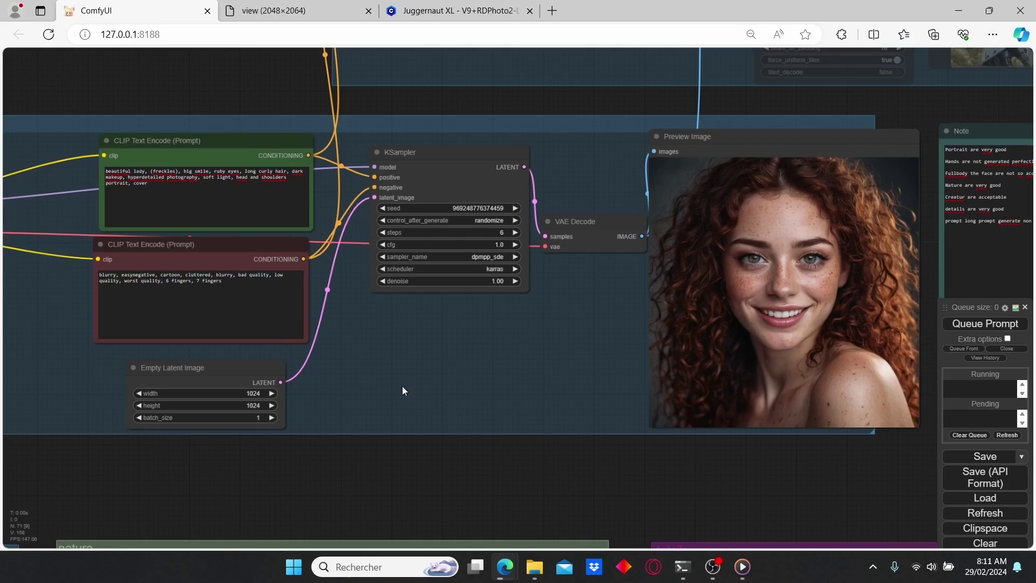
Survey the nature, details and Abstract sample groups, and re-examine the ornate hand samples and their prompt note in the hands group
{"action": "scroll", "coordinate": [418, 409], "scroll_direction": "down", "scroll_amount": 5}
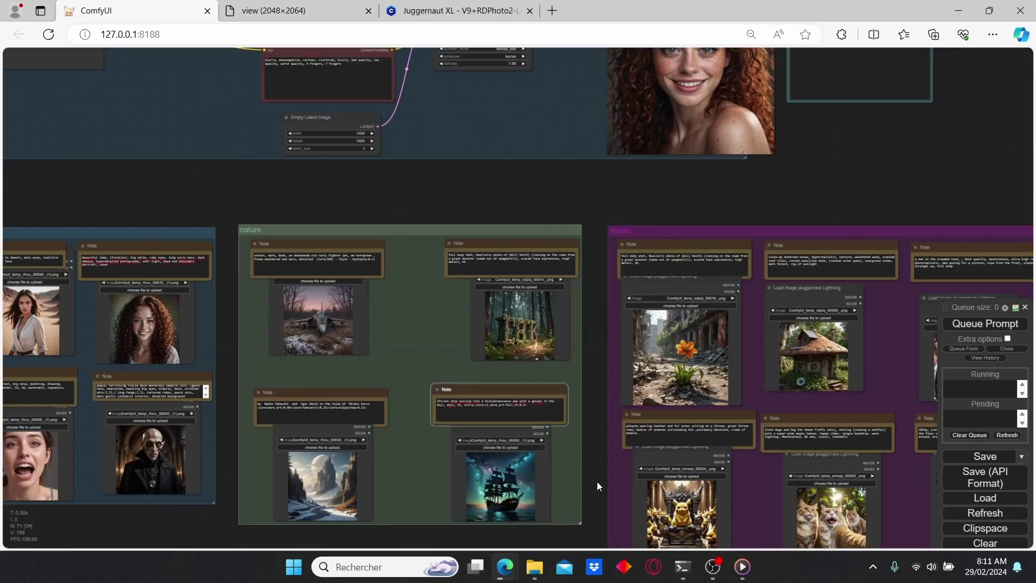
{"action": "left_click_drag", "start_coordinate": [597, 481], "coordinate": [609, 222]}
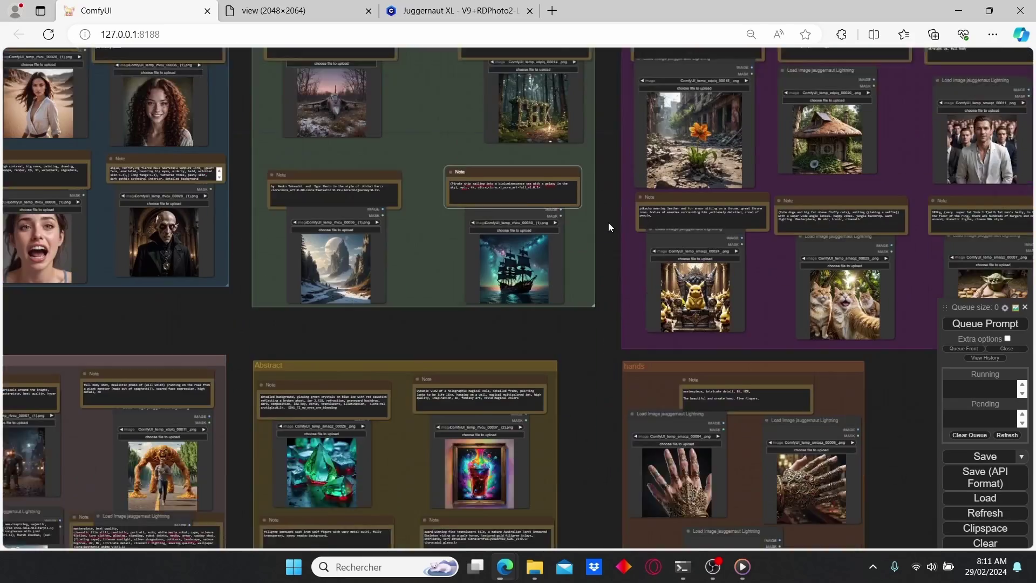
{"action": "left_click_drag", "start_coordinate": [631, 368], "coordinate": [463, 233]}
{"action": "scroll", "coordinate": [478, 296], "scroll_direction": "up", "scroll_amount": 4}
{"action": "scroll", "coordinate": [585, 387], "scroll_direction": "up", "scroll_amount": 2}
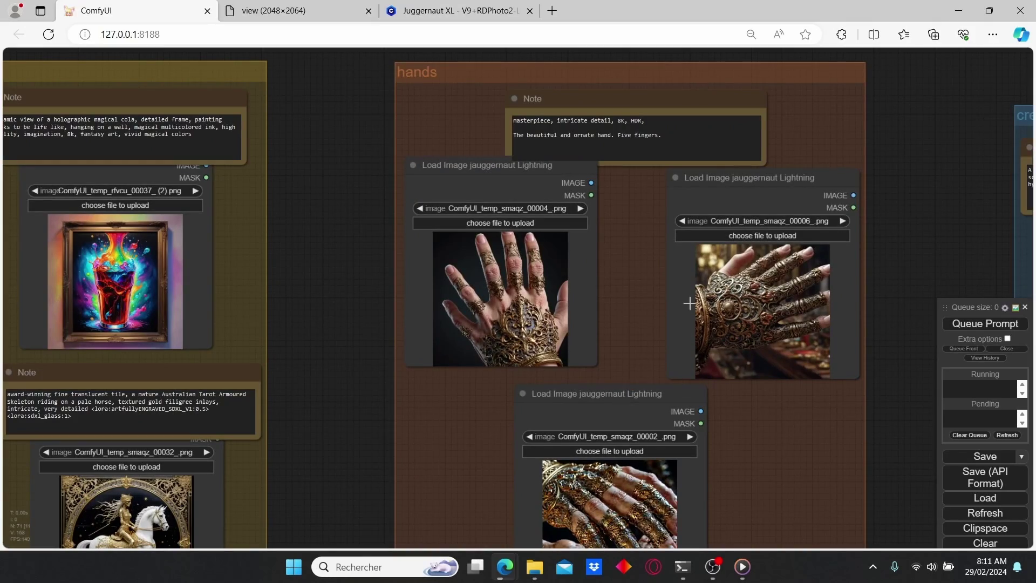
Return to the main generation group and review its positive and negative prompts, Empty Latent Image size and KSampler settings
{"action": "scroll", "coordinate": [651, 336], "scroll_direction": "down", "scroll_amount": 4}
{"action": "scroll", "coordinate": [465, 153], "scroll_direction": "down", "scroll_amount": 3}
{"action": "left_click_drag", "start_coordinate": [448, 210], "coordinate": [537, 452]}
{"action": "left_click_drag", "start_coordinate": [395, 122], "coordinate": [465, 434]}
{"action": "scroll", "coordinate": [549, 293], "scroll_direction": "up", "scroll_amount": 3}
{"action": "scroll", "coordinate": [377, 239], "scroll_direction": "up", "scroll_amount": 2}
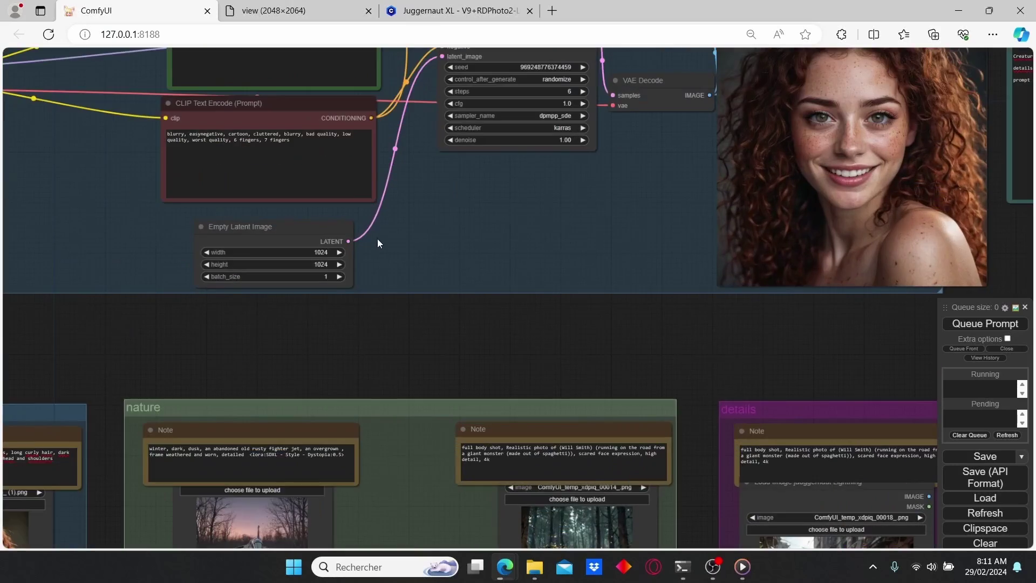
{"action": "scroll", "coordinate": [431, 227], "scroll_direction": "up", "scroll_amount": 1}
{"action": "left_click_drag", "start_coordinate": [464, 248], "coordinate": [542, 338]}
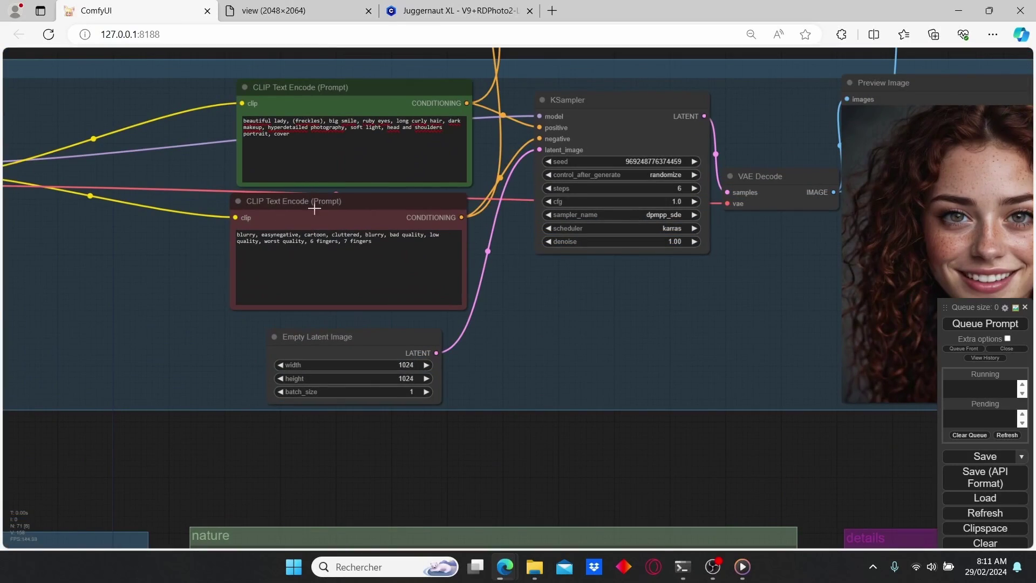
Check the Lightning version's recommended settings on the Civitai Juggernaut XL page against the KSampler and negative prompt in the ComfyUI workflow
{"action": "left_click", "coordinate": [463, 16]}
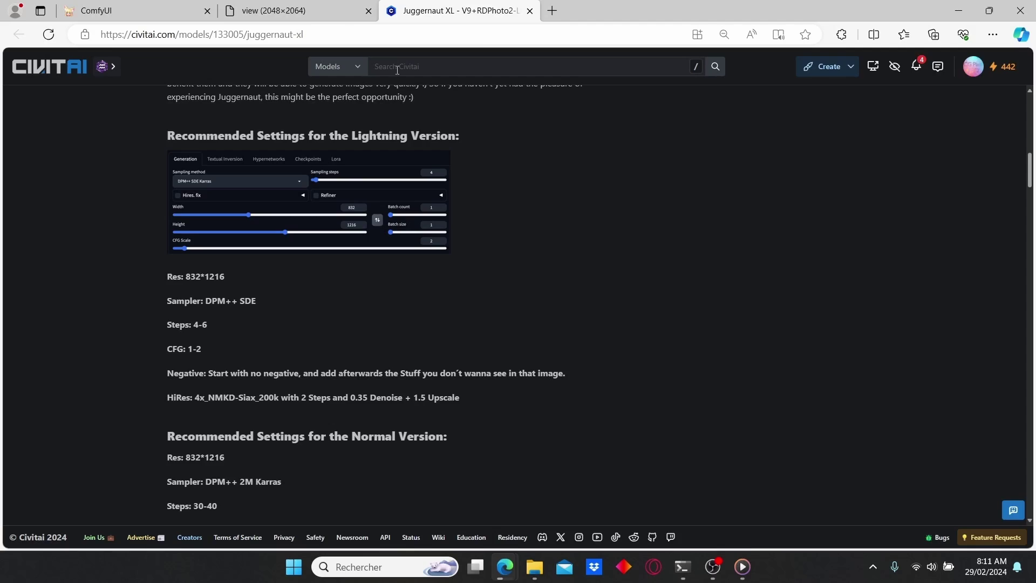
{"action": "left_click", "coordinate": [135, 11]}
{"action": "scroll", "coordinate": [567, 398], "scroll_direction": "up", "scroll_amount": 2}
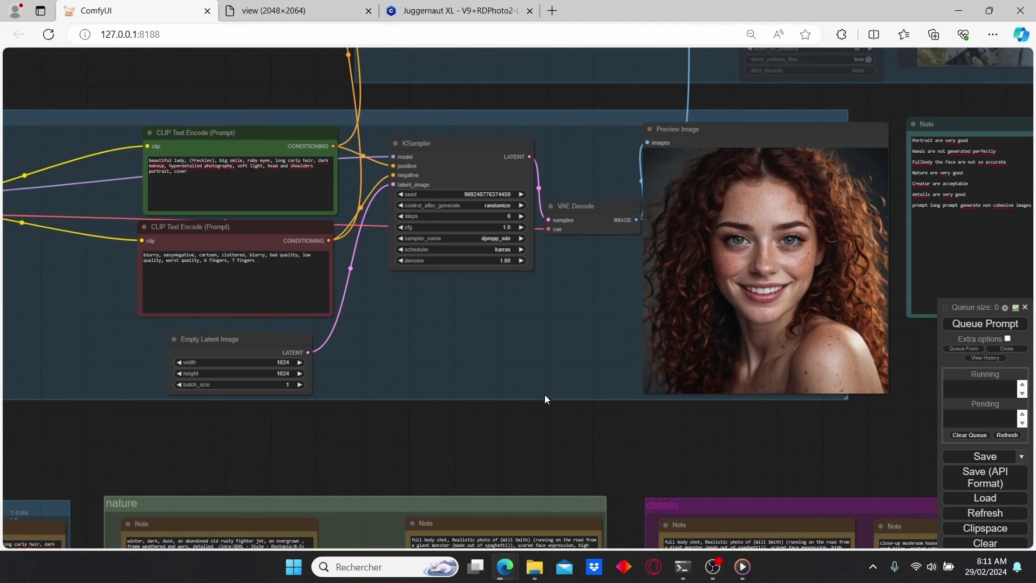
{"action": "scroll", "coordinate": [570, 309], "scroll_direction": "up", "scroll_amount": 2}
{"action": "scroll", "coordinate": [570, 310], "scroll_direction": "down", "scroll_amount": 2}
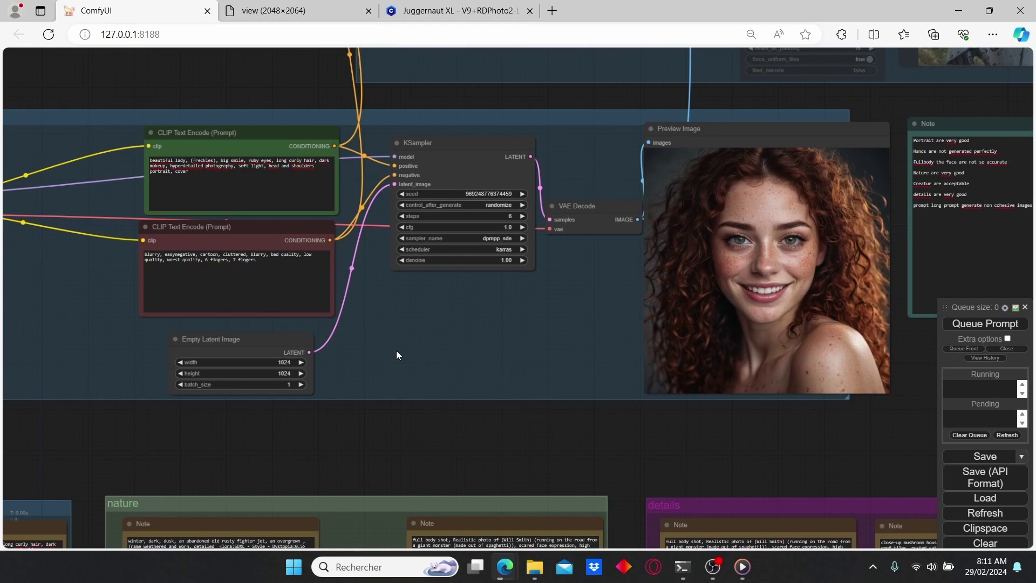
{"action": "left_click_drag", "start_coordinate": [397, 355], "coordinate": [414, 415]}
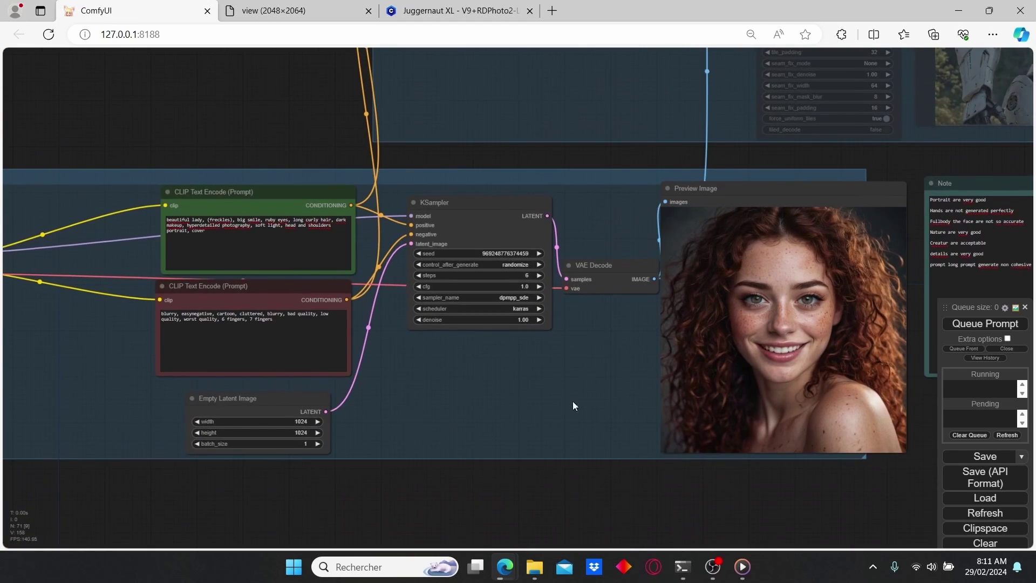